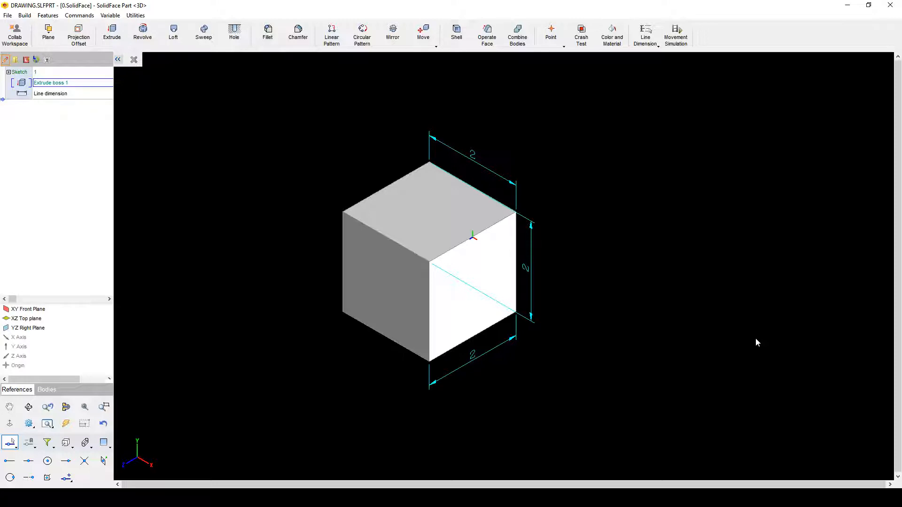
Step: End line dimensioning with the cube's three 2-unit dimensions kept, and zoom the view slightly
key(Escape)
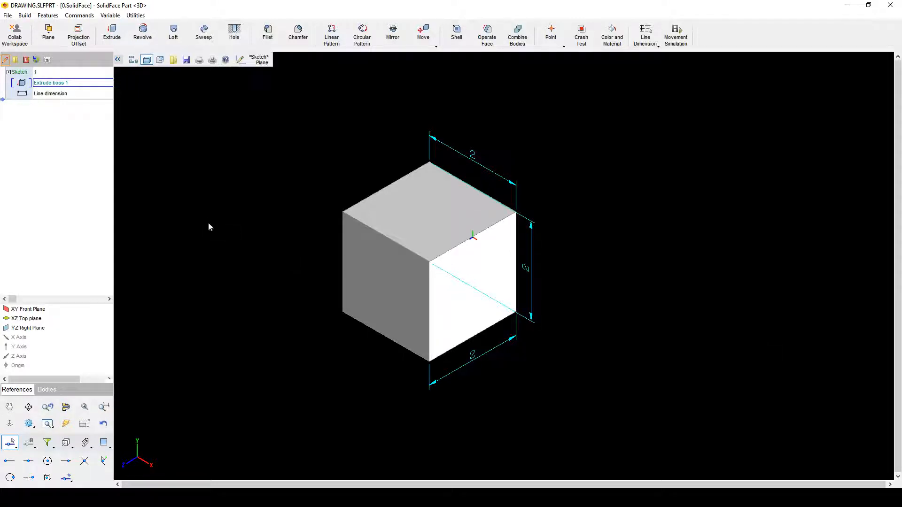
scroll(614, 310, down, 2)
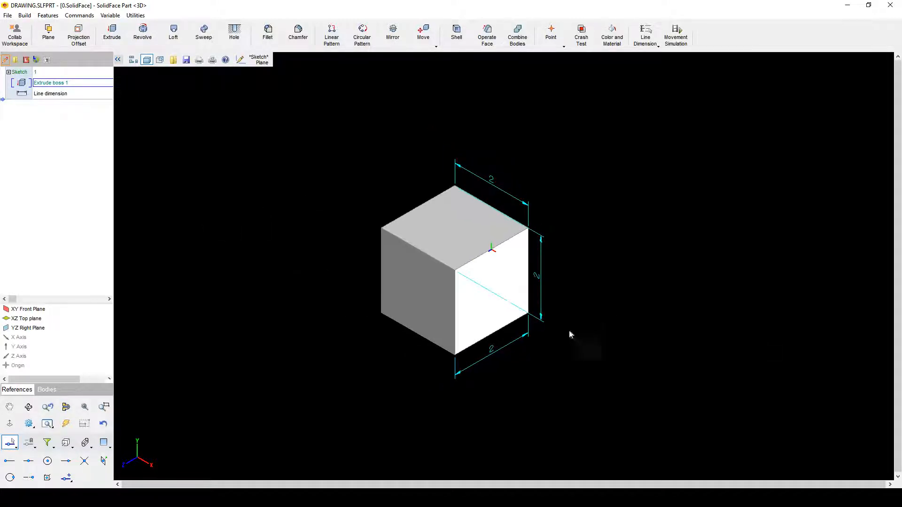
scroll(350, 371, up, 3)
scroll(593, 134, up, 1)
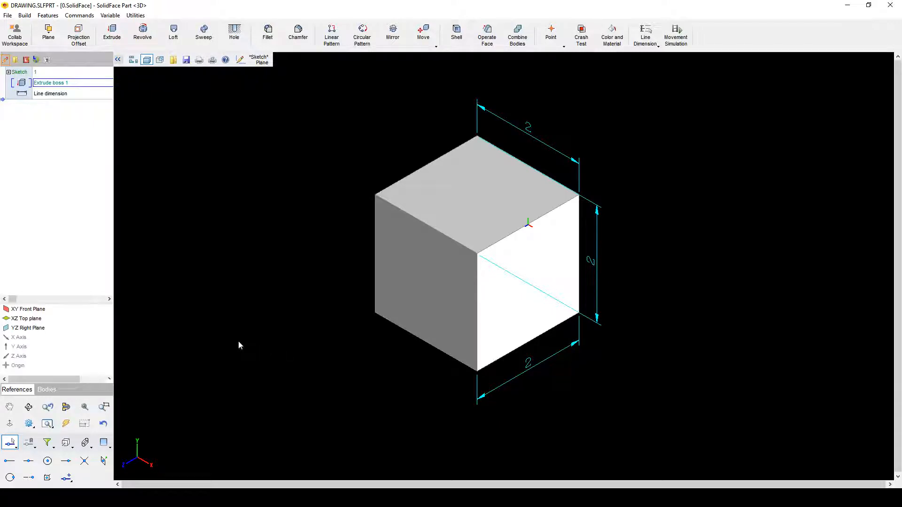
click(69, 309)
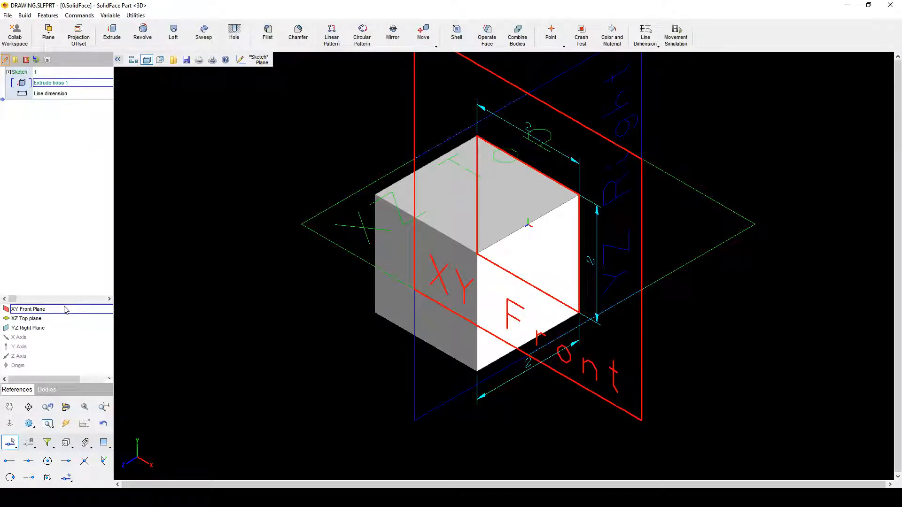
click(62, 319)
click(65, 329)
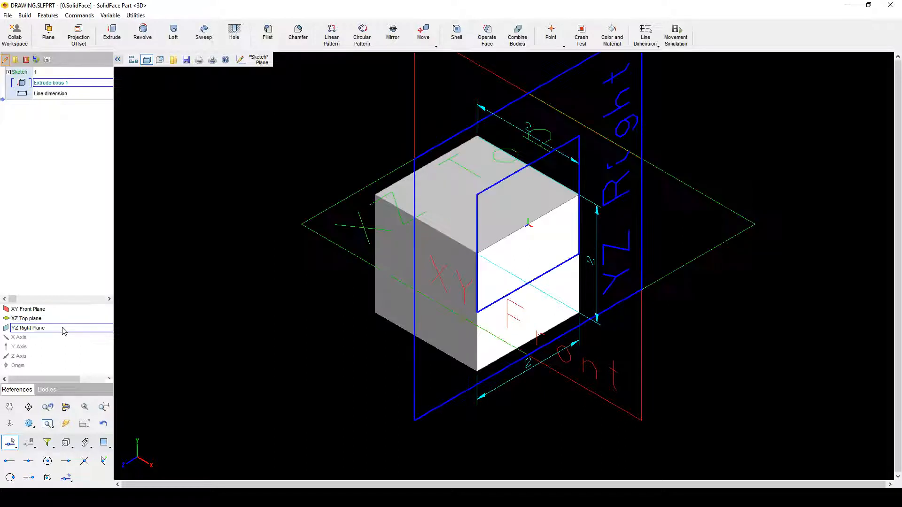
click(325, 362)
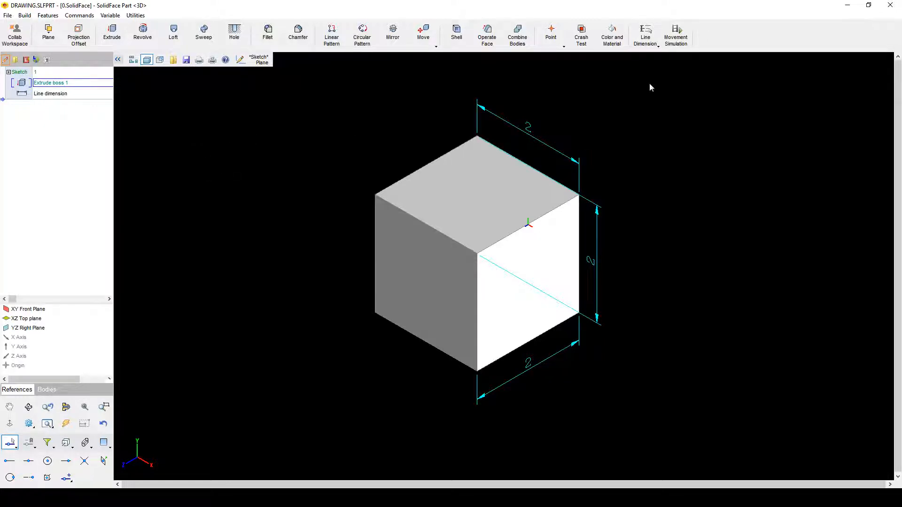
Step: Start a new reference plane with a 3.0 offset distance, moving its dialog off the cube
click(56, 39)
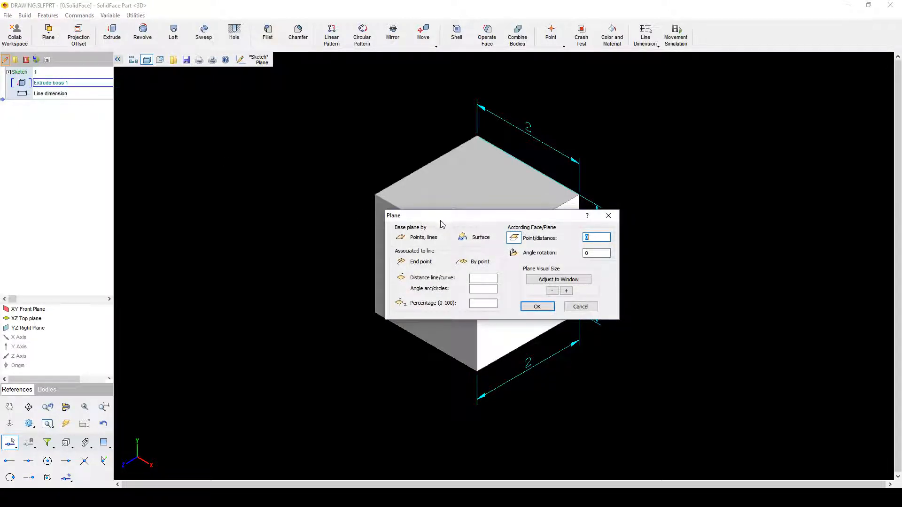
drag(510, 217, 242, 97)
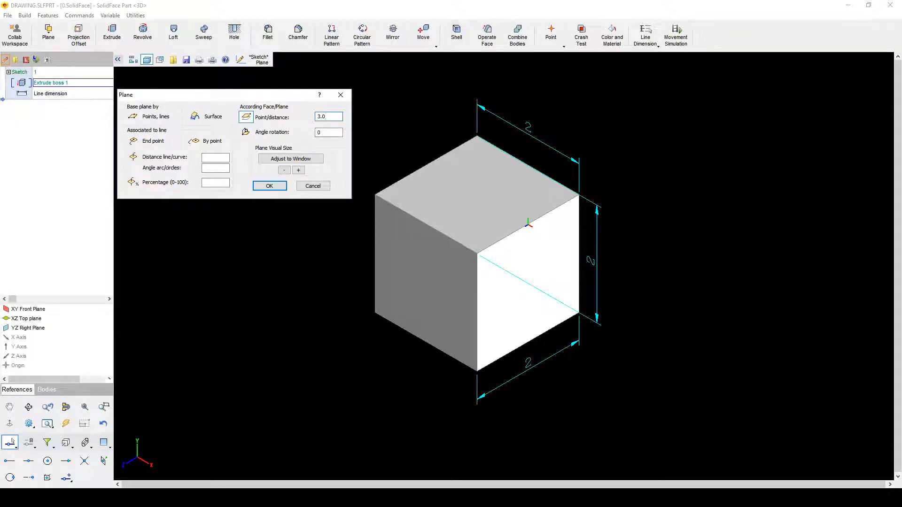
key(Return)
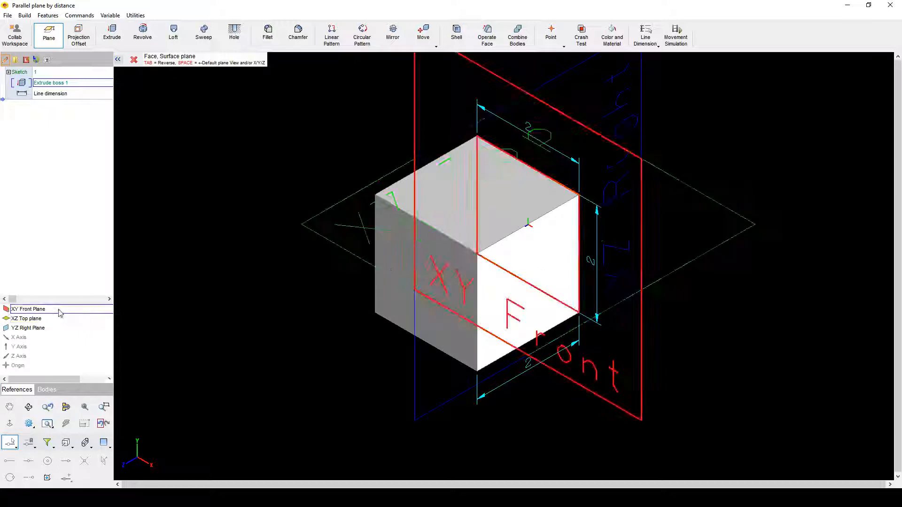
Step: Create Plane 1 offset 3 from the XY Front Plane and Plane 2 offset 3 from Plane 1
click(27, 311)
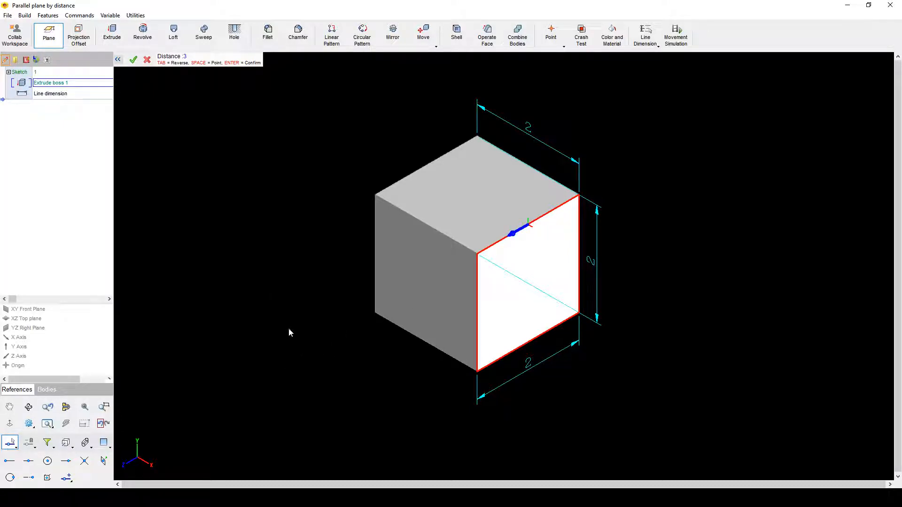
key(Return)
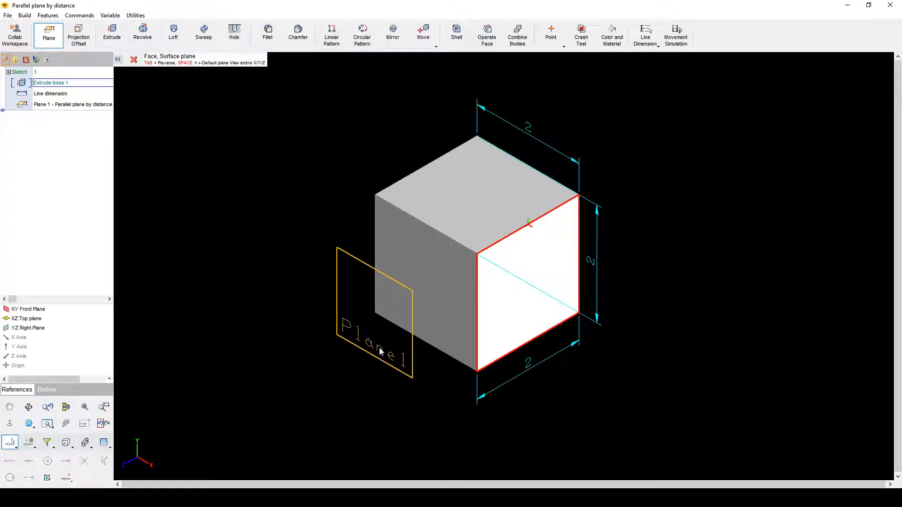
click(413, 364)
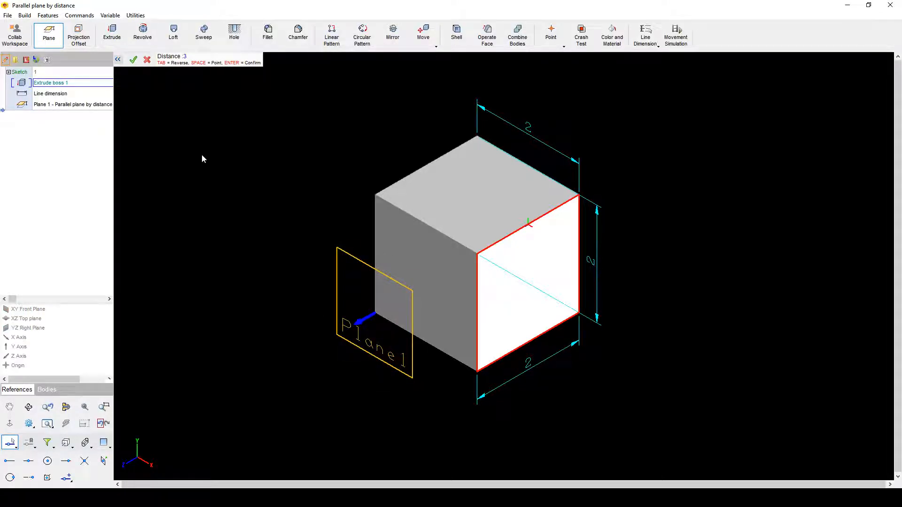
key(Return)
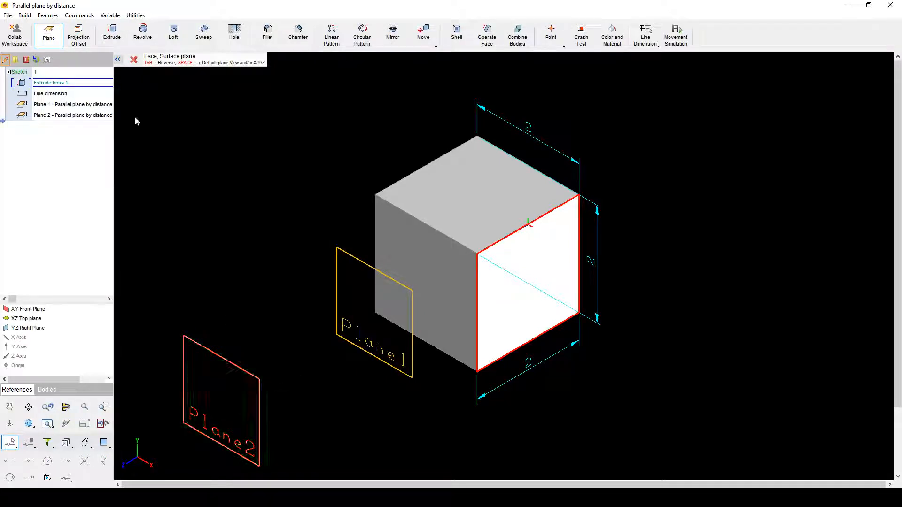
click(135, 61)
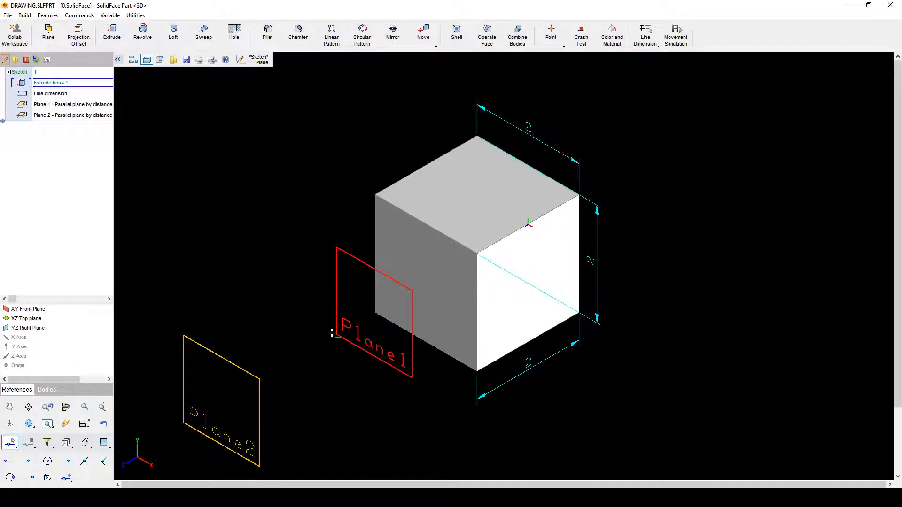
click(57, 310)
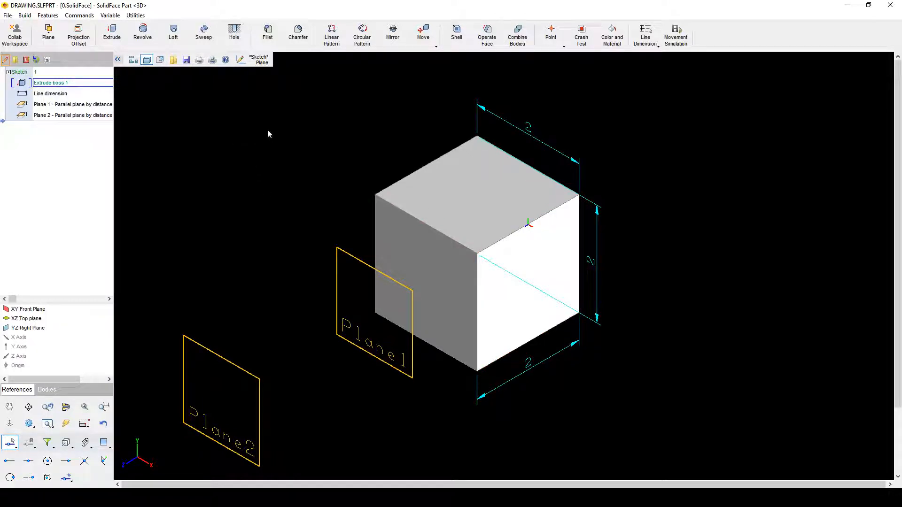
Step: Set up a 90° angle-rotation plane referenced on the cube's top face
click(49, 33)
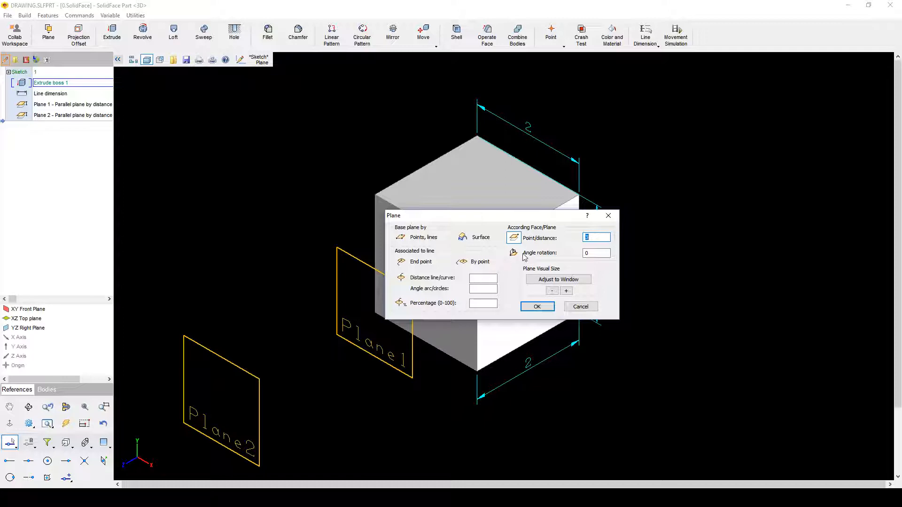
click(596, 254)
click(517, 252)
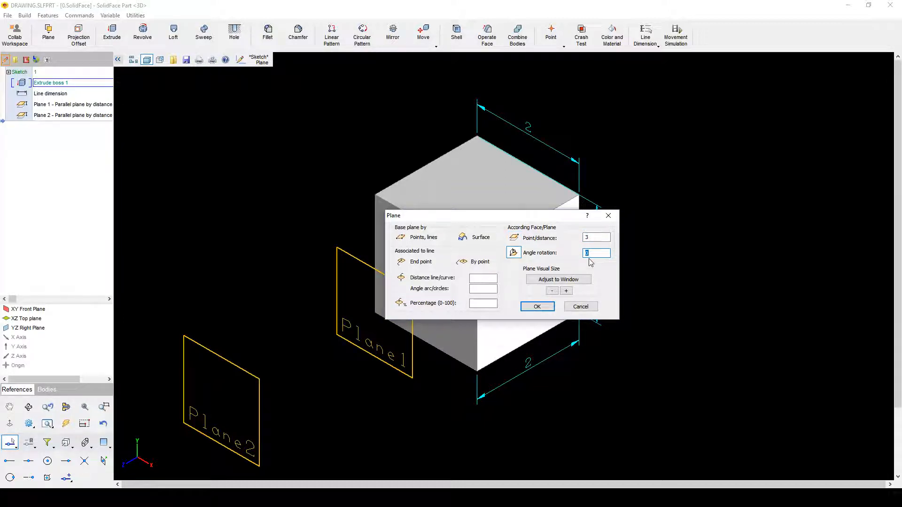
text(90)
key(Return)
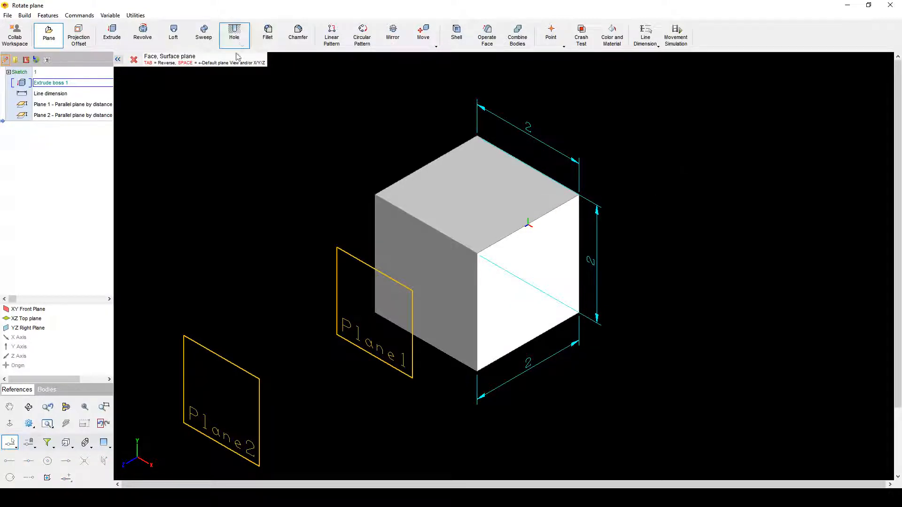
click(481, 177)
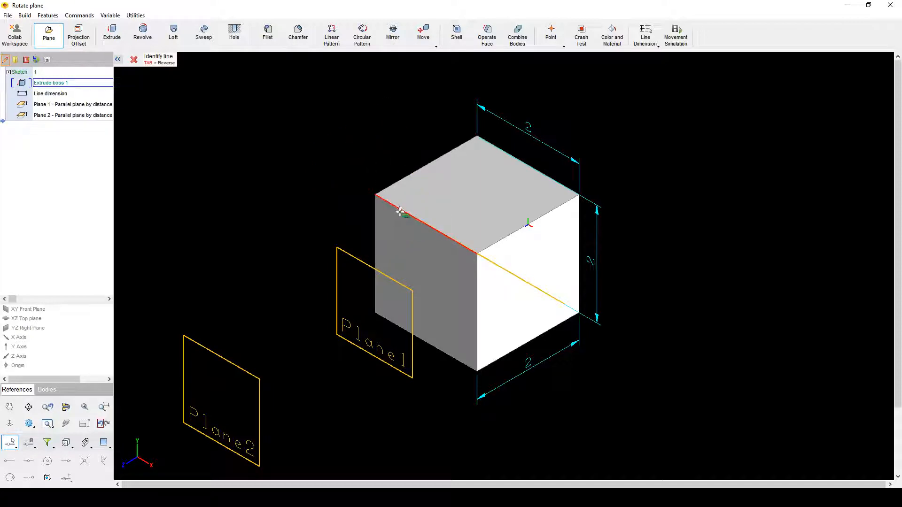
Step: Pick cube edges around the model to create rotated Planes 3 through 7
middle_drag(406, 215, 312, 232)
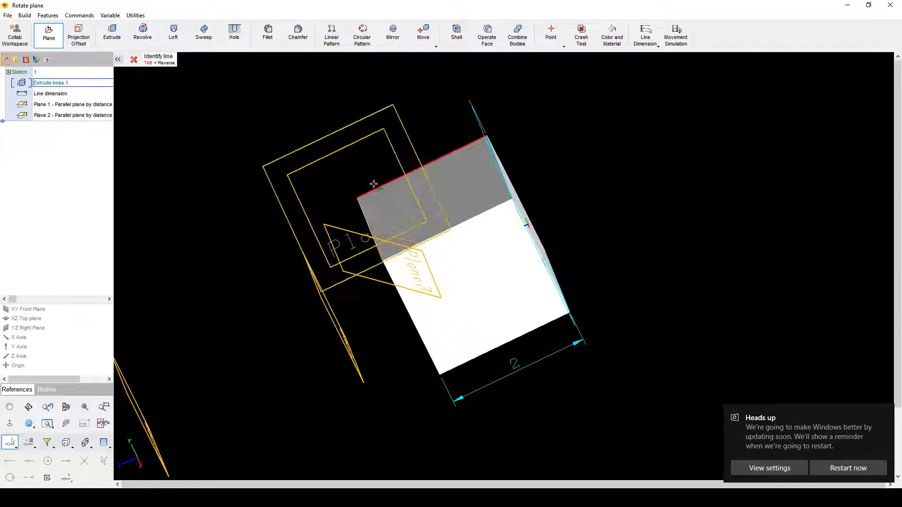
middle_drag(380, 187, 341, 189)
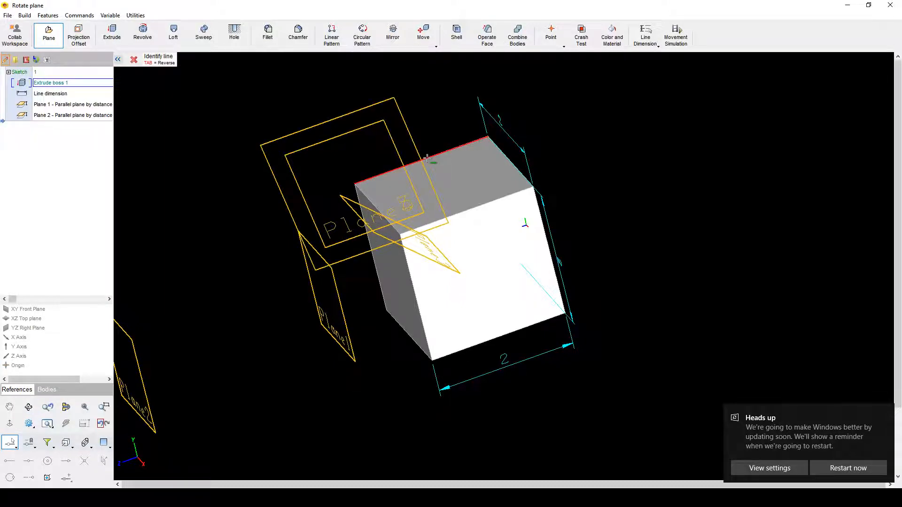
middle_drag(245, 186, 311, 214)
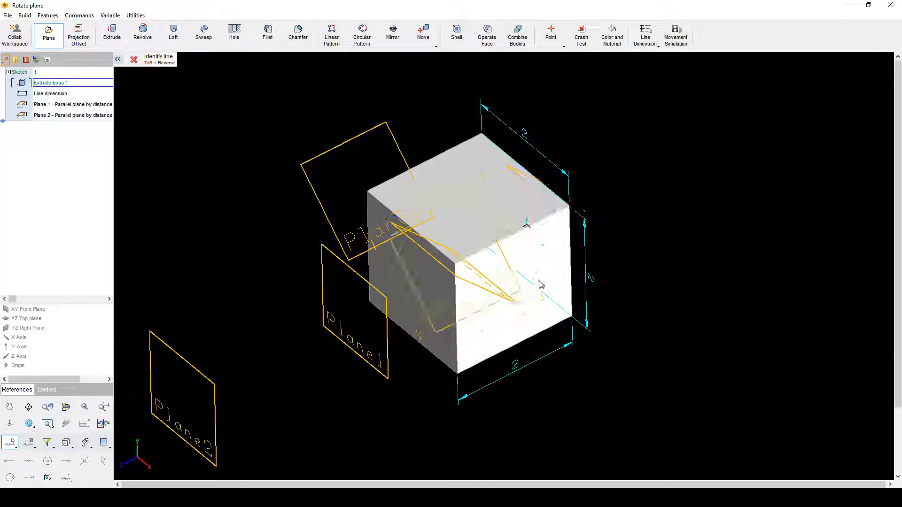
middle_drag(540, 284, 437, 283)
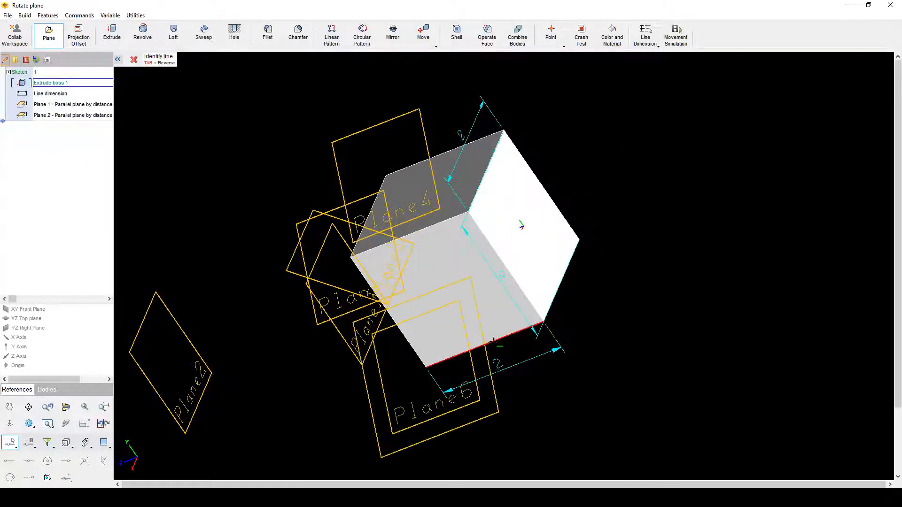
middle_drag(492, 340, 461, 347)
middle_drag(433, 302, 317, 308)
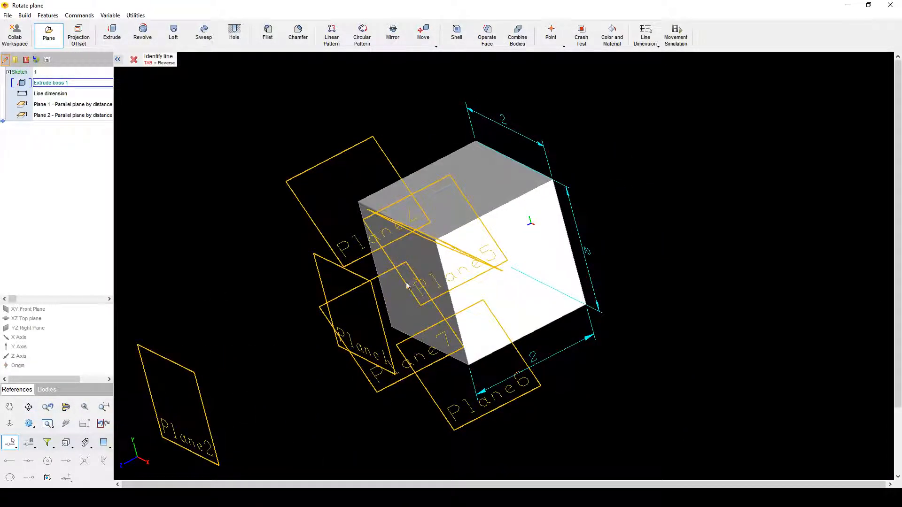
key(Escape)
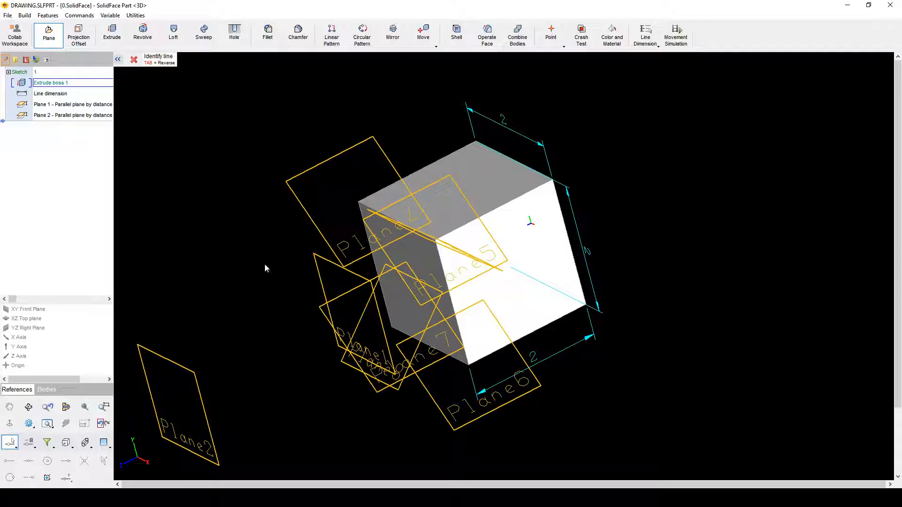
Step: Orbit toward the cube's left face and start a plane defined by points and lines
mouse_move(272, 186)
middle_down()
mouse_move(285, 142)
mouse_move(282, 151)
middle_up()
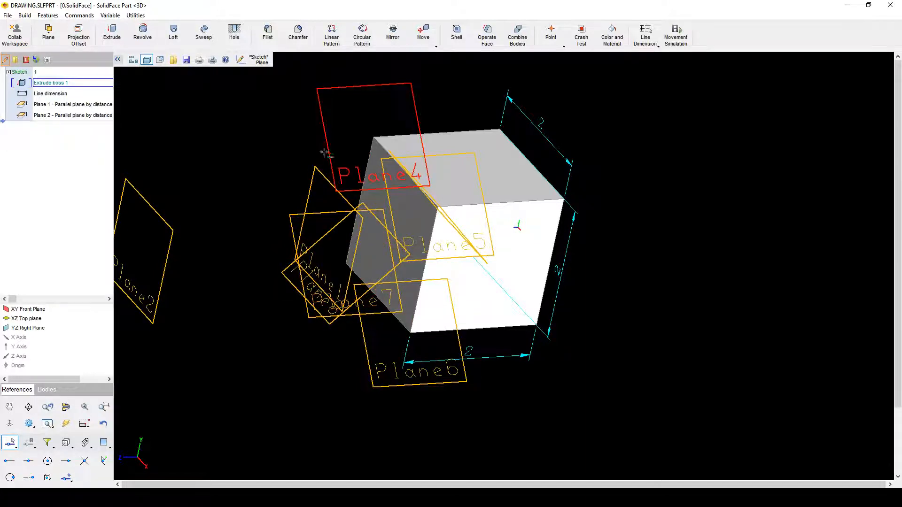
middle_click(224, 214)
middle_drag(223, 214, 269, 207)
click(51, 37)
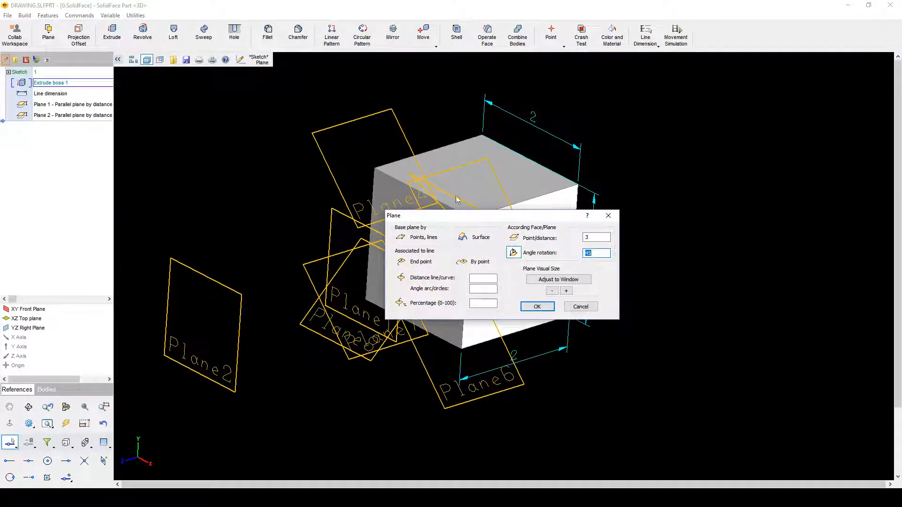
click(427, 242)
middle_drag(678, 232, 582, 243)
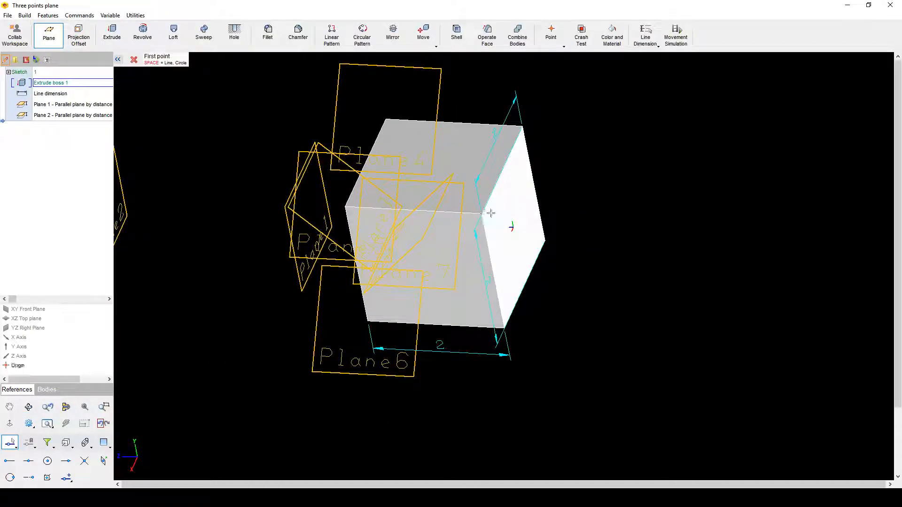
Step: Place the first plane point with the curve-plane intersection snap on the cube's top front edge
click(9, 443)
click(84, 461)
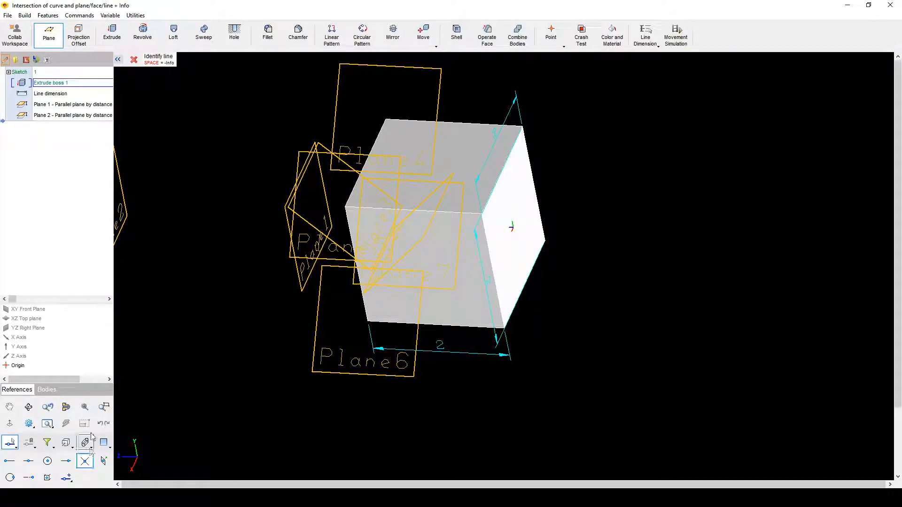
click(29, 461)
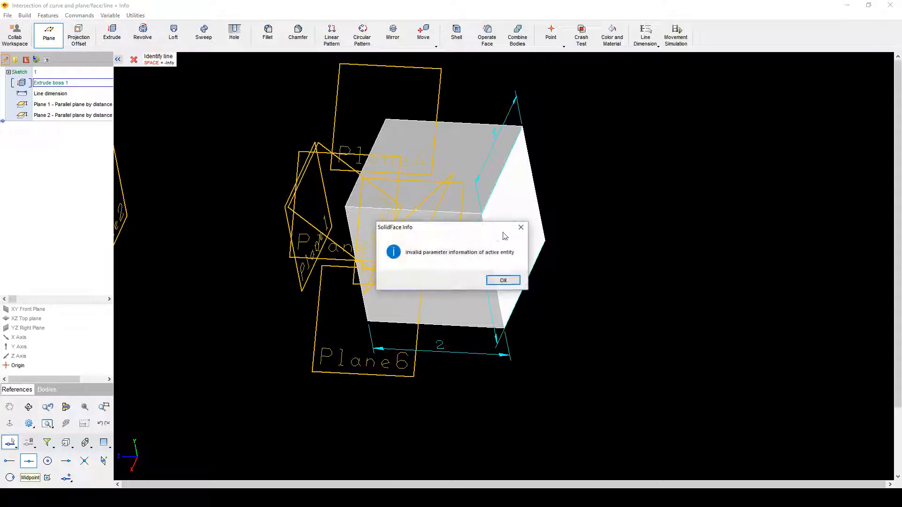
click(504, 281)
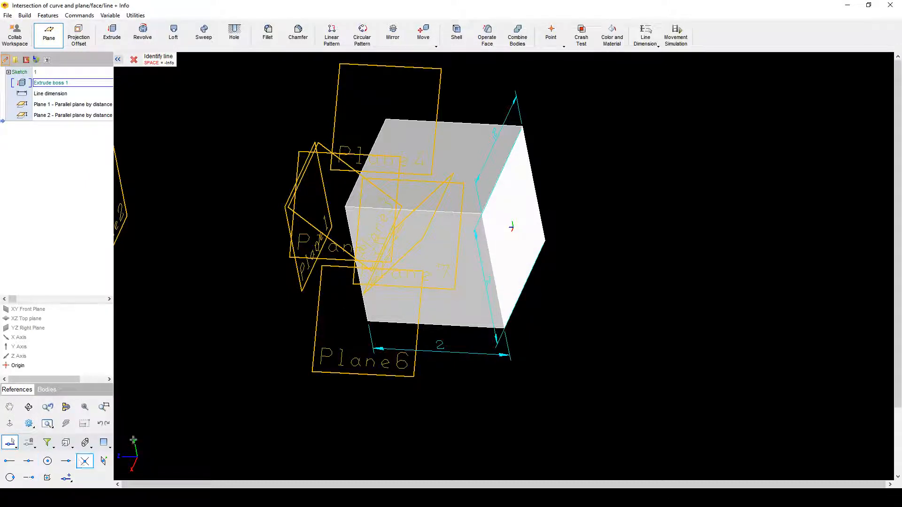
click(479, 217)
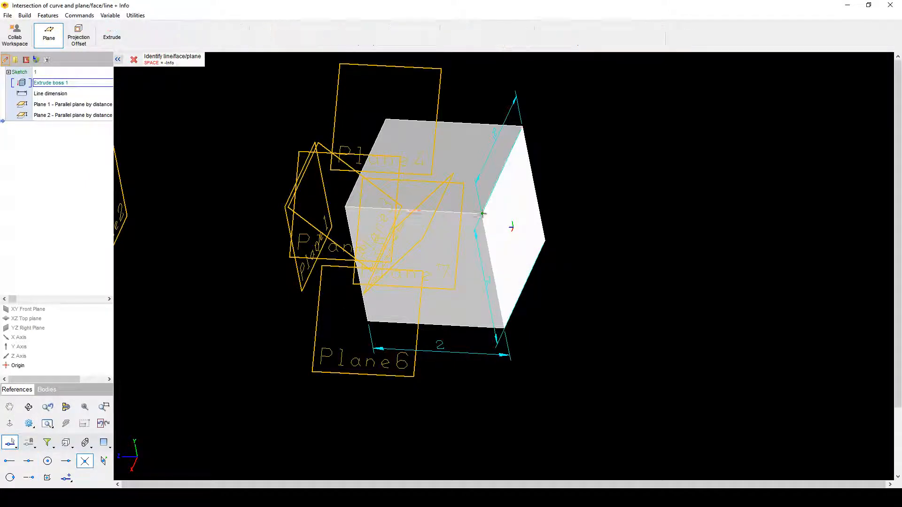
Step: Use the curve-plane intersection snap on another cube edge for the second point
middle_drag(568, 284, 518, 187)
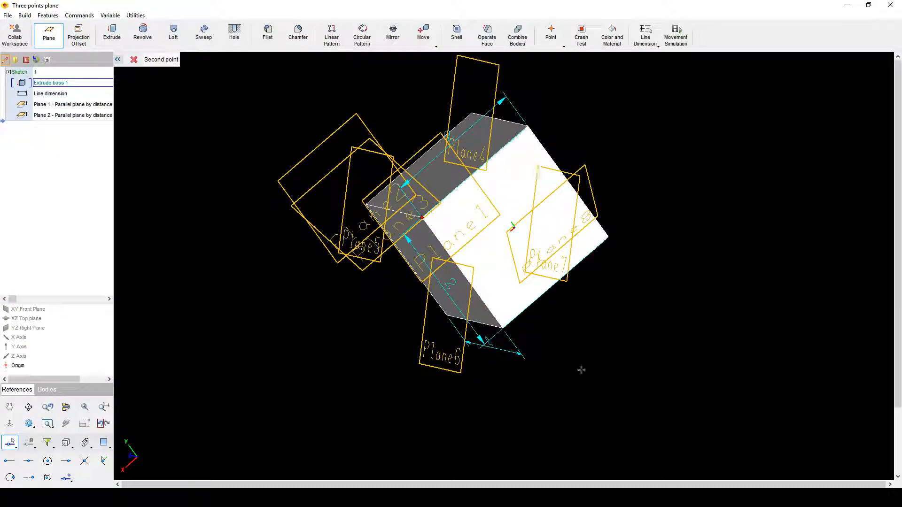
middle_drag(582, 369, 615, 287)
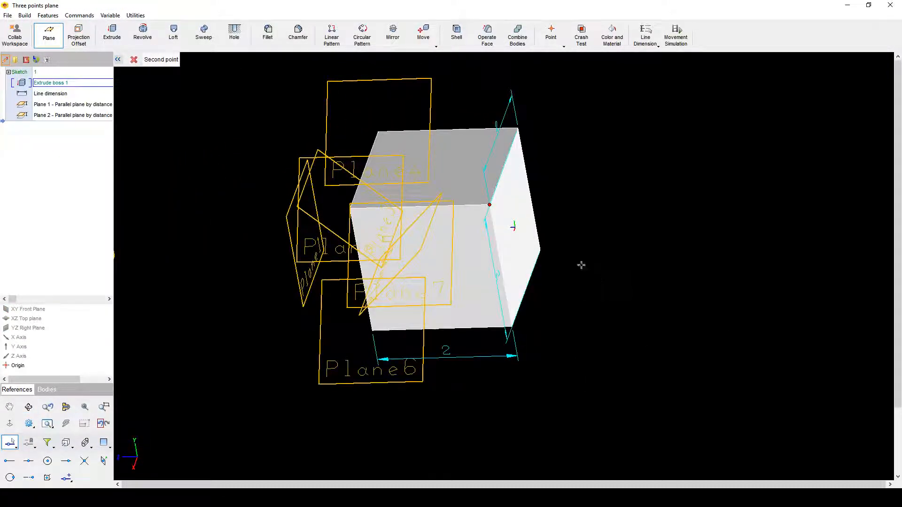
click(85, 461)
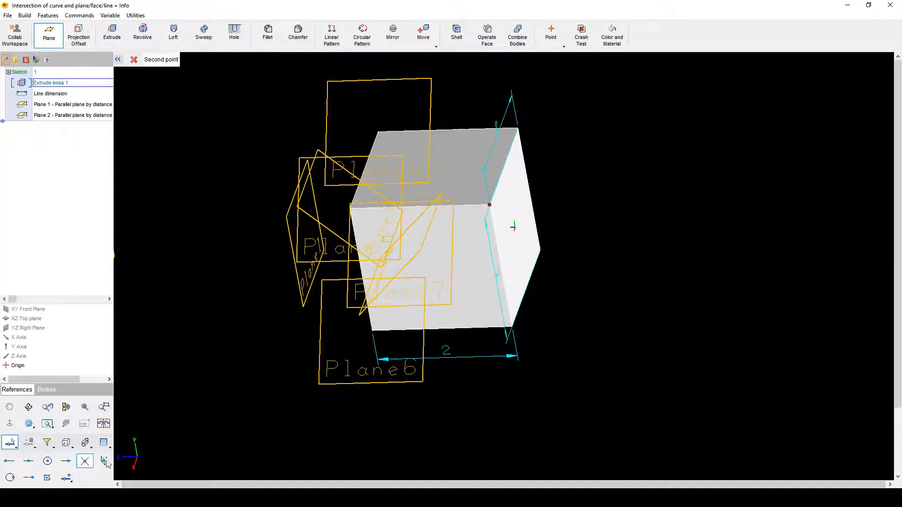
click(542, 250)
middle_drag(595, 292, 538, 202)
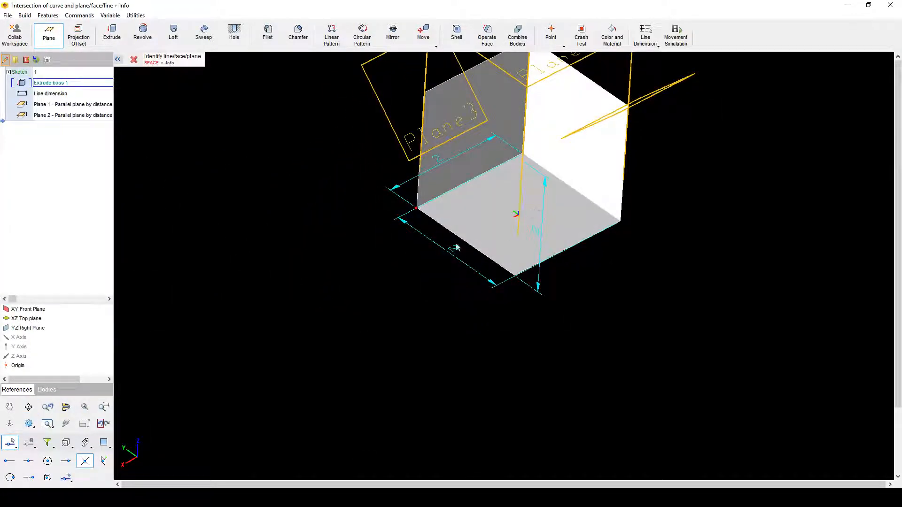
Step: Cancel the three-point plane, then start and cancel a parallel plane on a cube face
key(Escape)
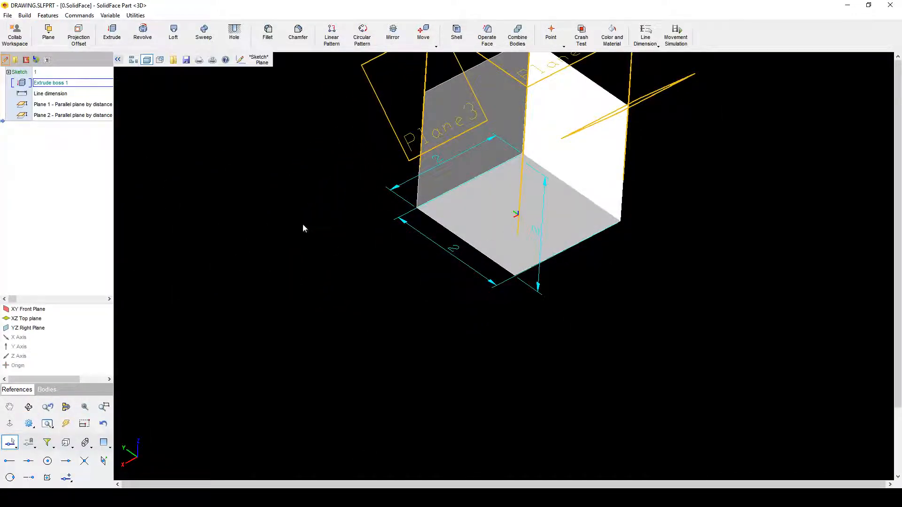
key(p)
middle_drag(445, 277, 446, 179)
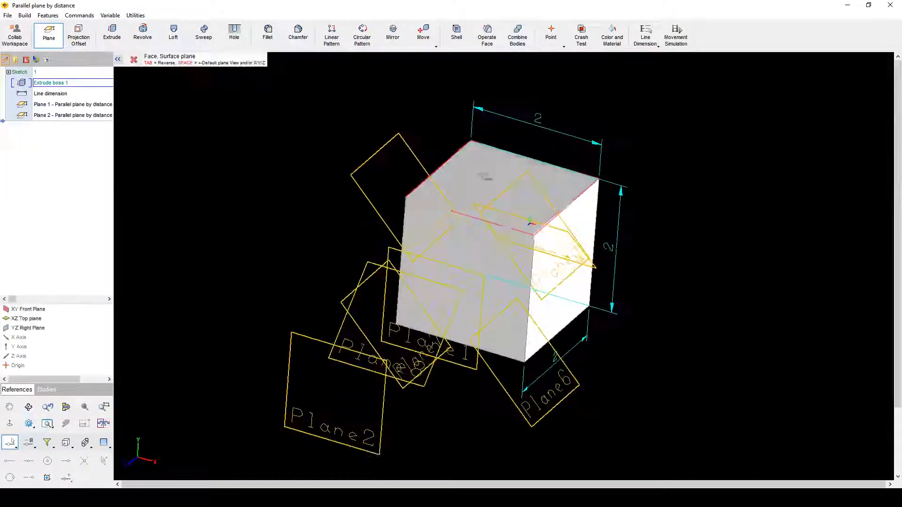
click(359, 179)
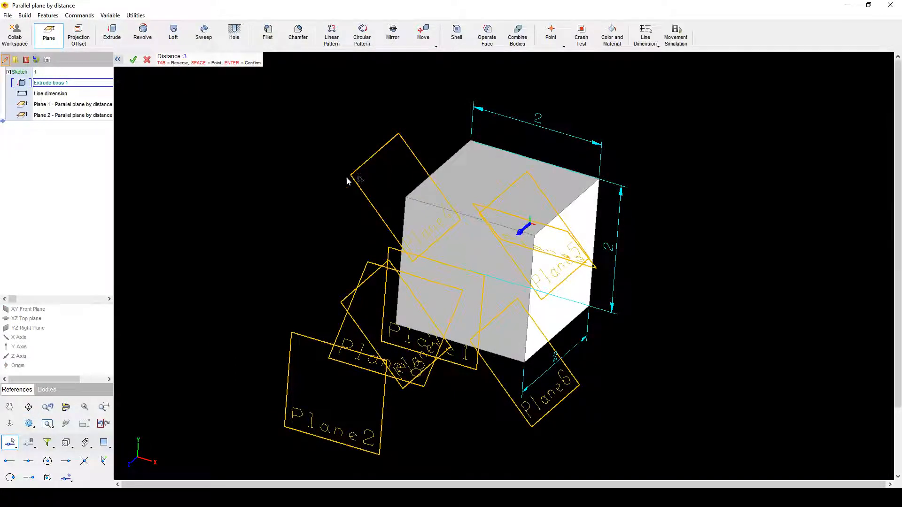
click(147, 60)
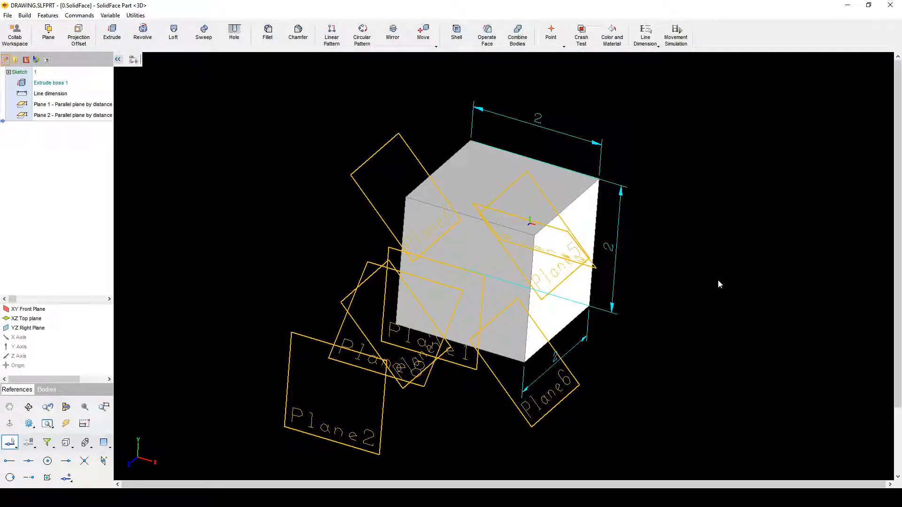
Step: Create a new part, discarding the unsaved cube, and toggle the feature tree panel
middle_drag(719, 281, 680, 261)
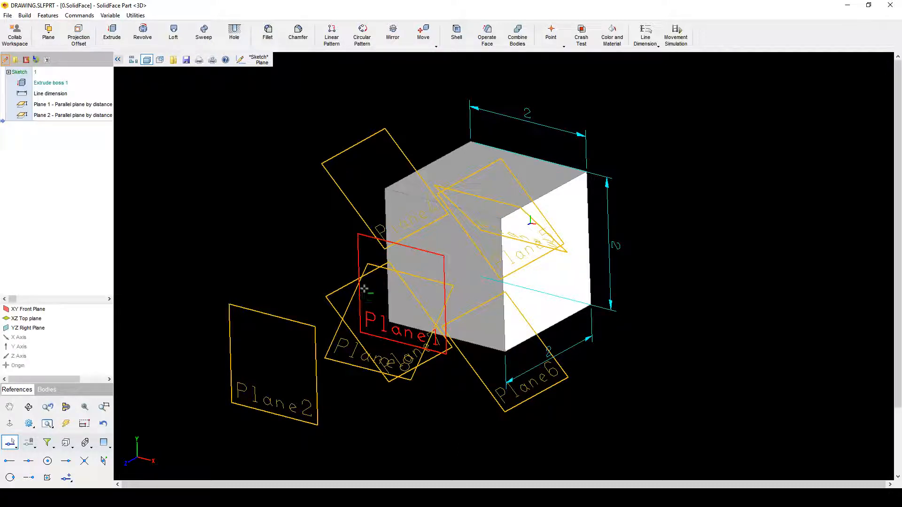
click(8, 16)
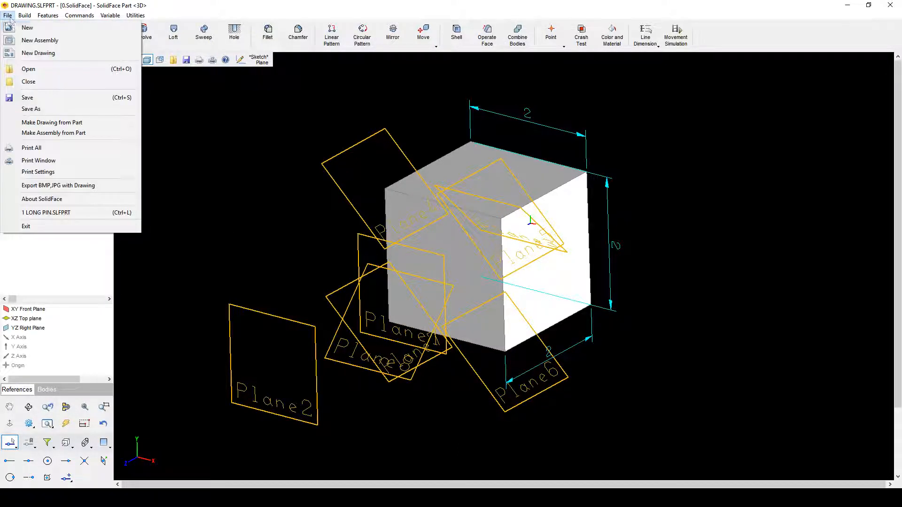
click(16, 29)
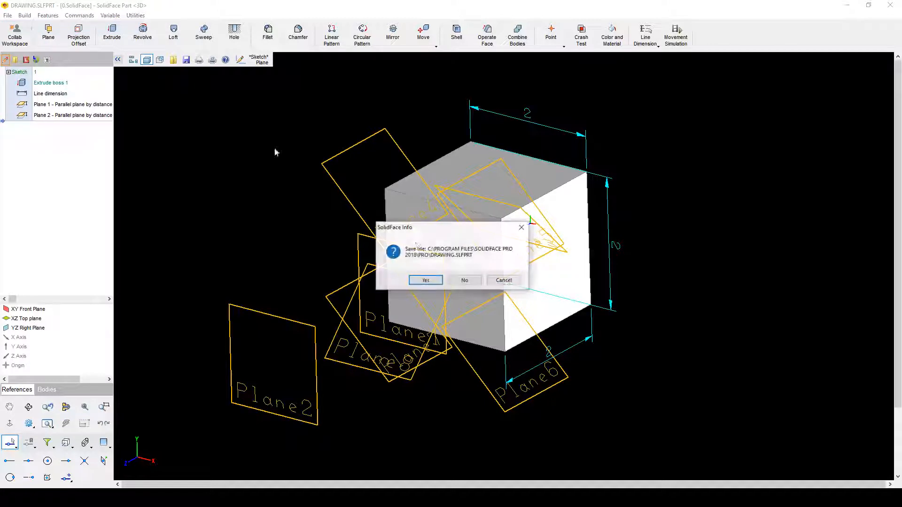
click(465, 280)
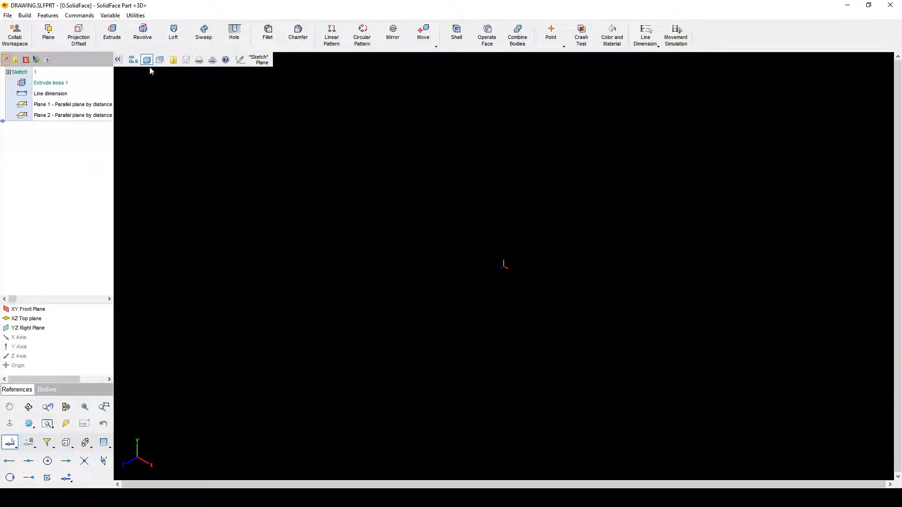
click(118, 59)
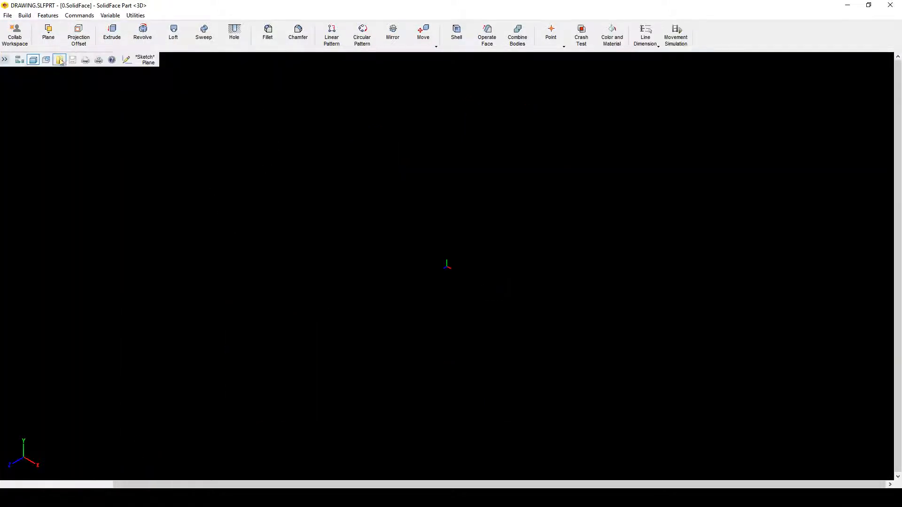
click(5, 60)
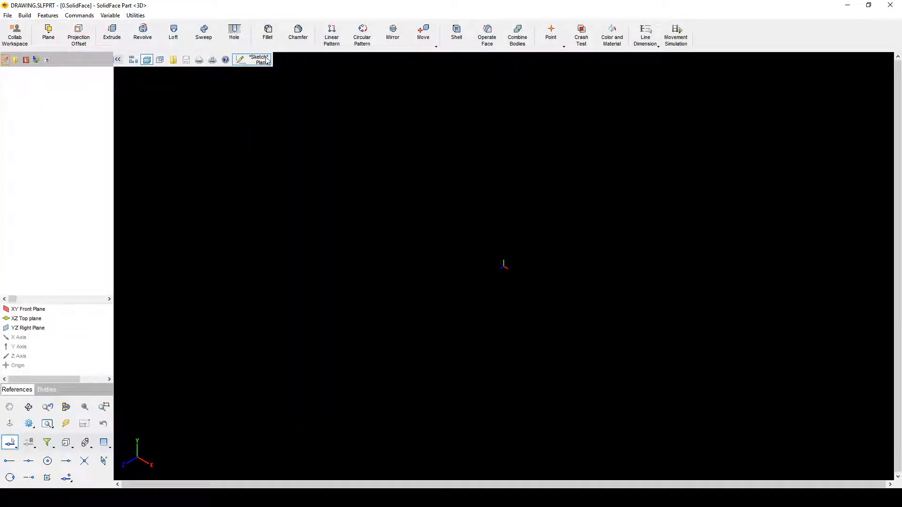
Step: On the XY Front Plane, draw one line up-right and one down-right from the origin
click(266, 60)
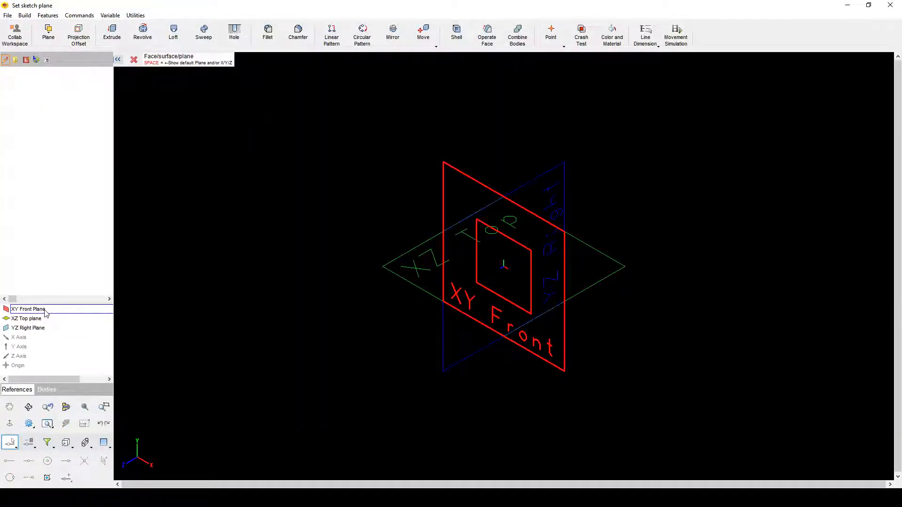
click(28, 309)
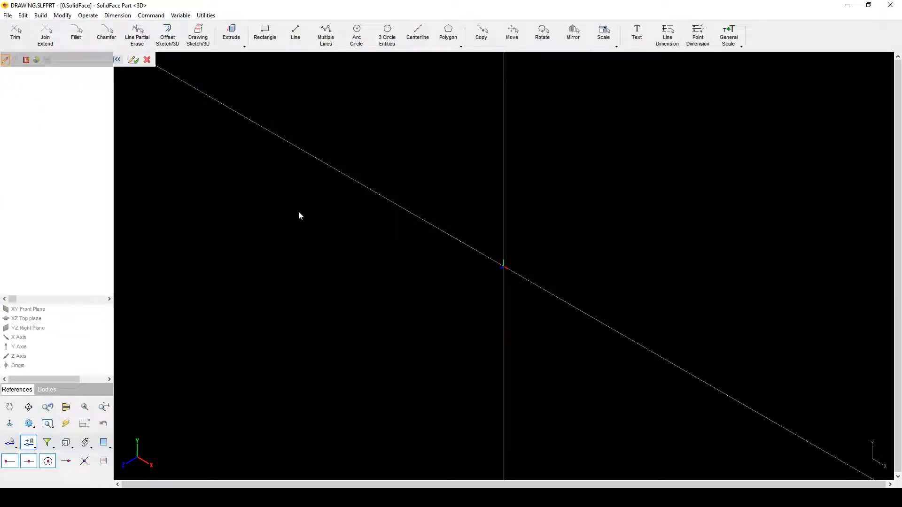
click(296, 34)
click(503, 267)
click(602, 214)
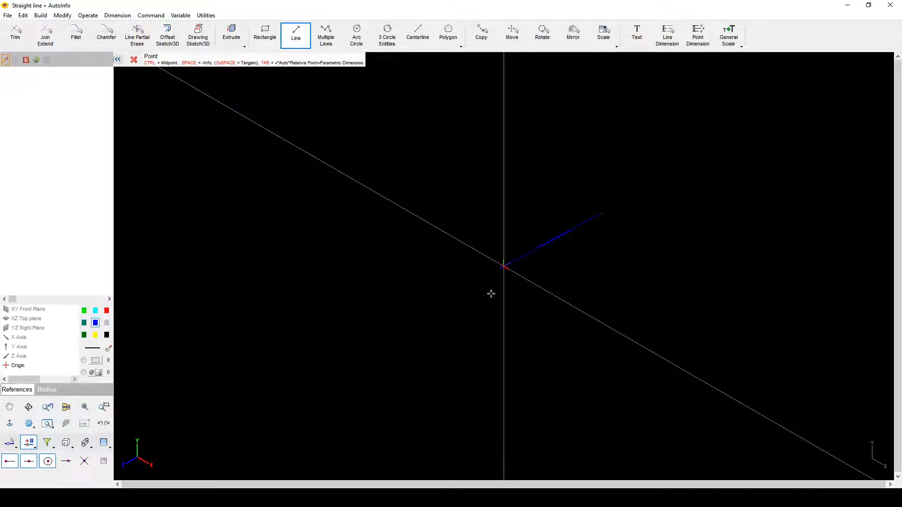
click(503, 266)
click(588, 314)
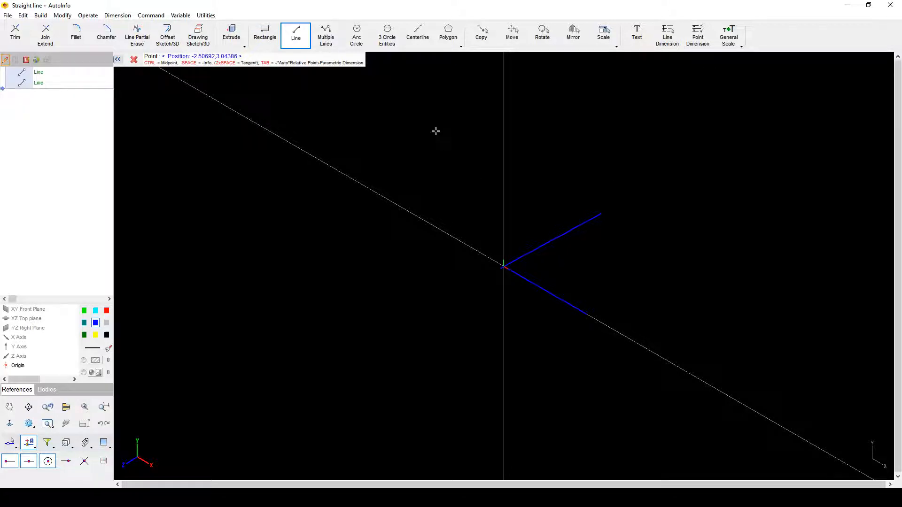
key(Escape)
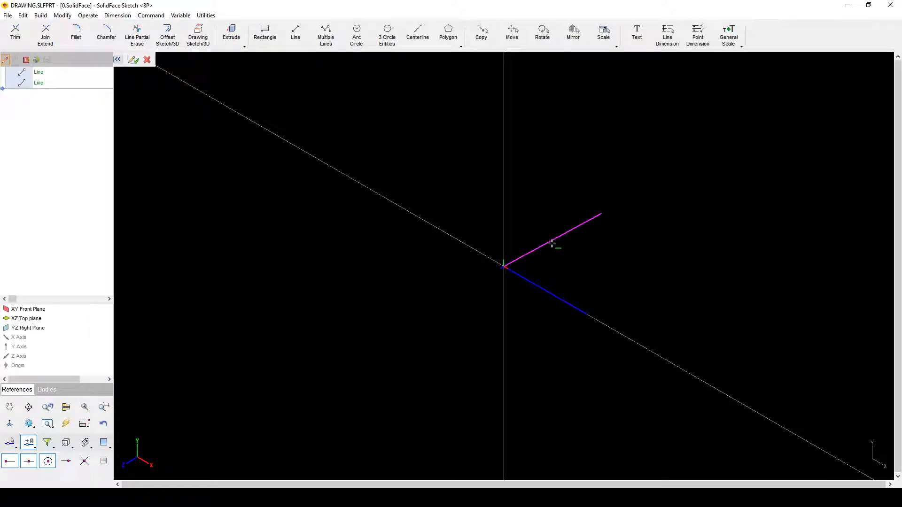
Step: Redefine the upper line from the origin at 45° with length 2
double_click(552, 244)
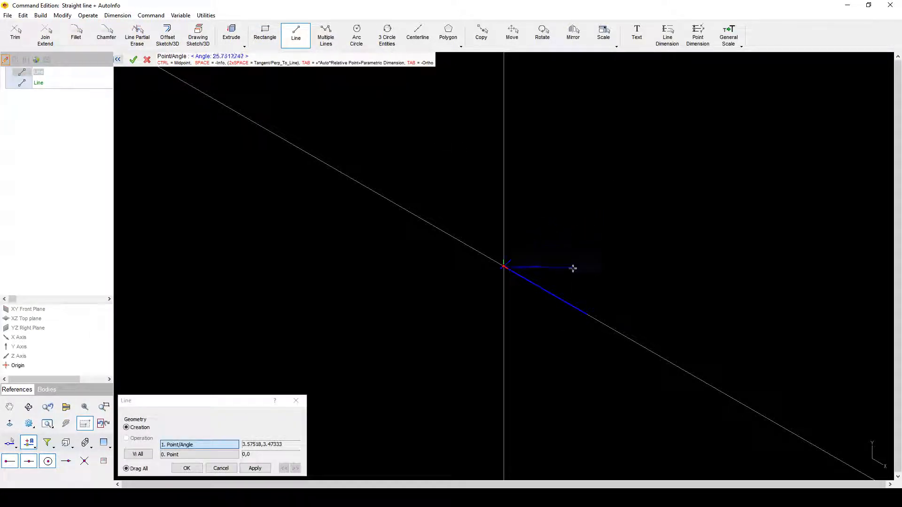
click(589, 234)
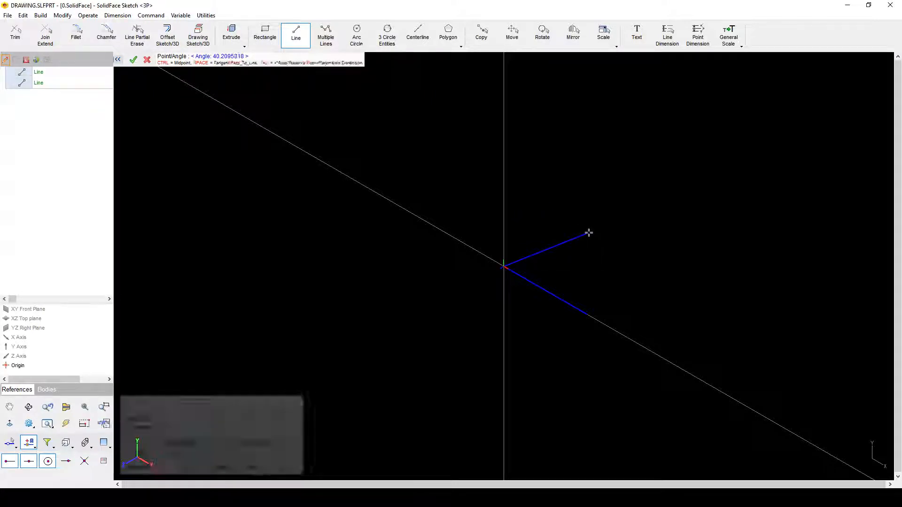
click(557, 244)
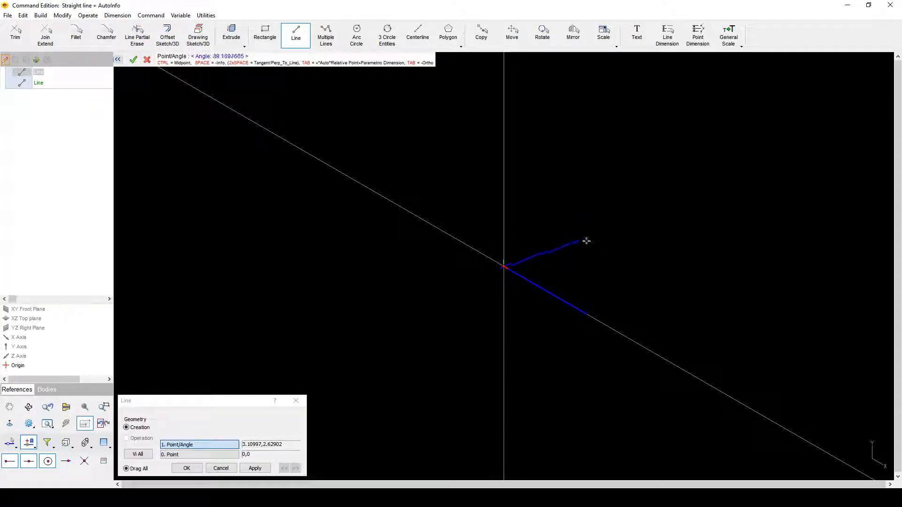
text(4)
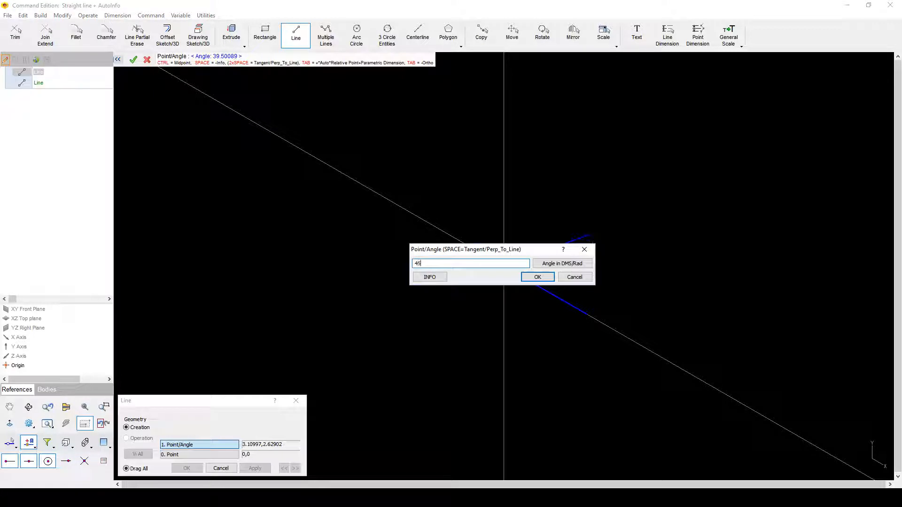
text(5)
key(Return)
key(Return)
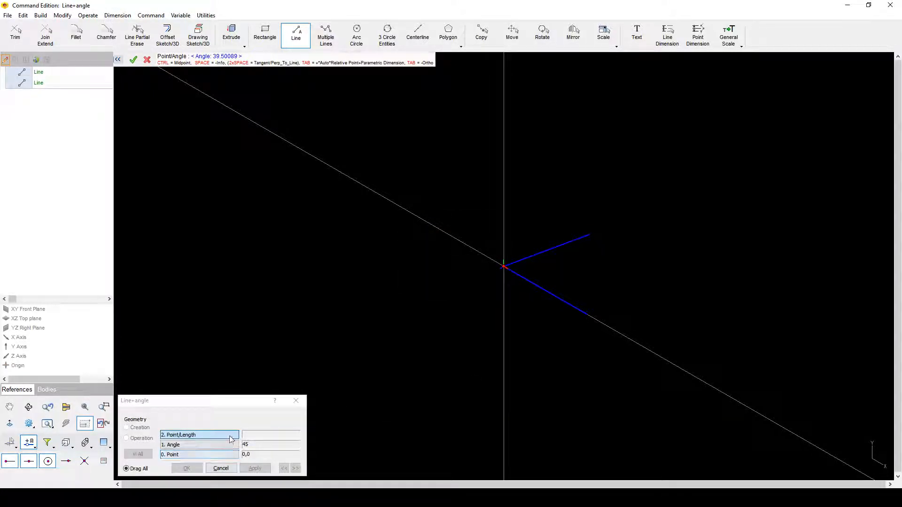
click(257, 438)
click(237, 437)
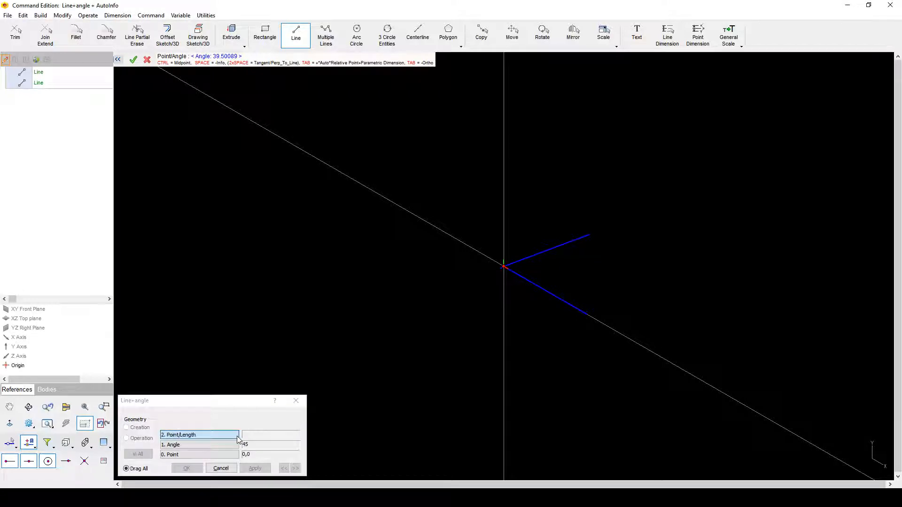
text(2,0)
key(Return)
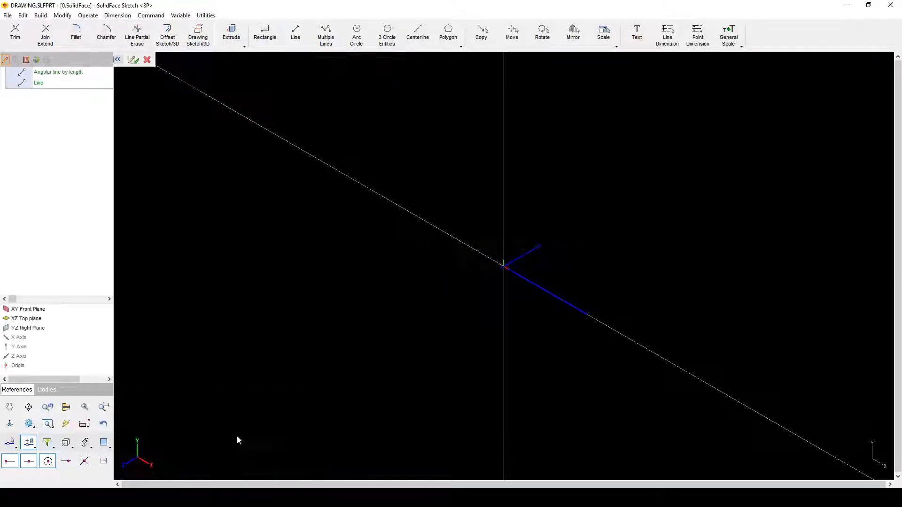
Step: Switch to the front view and exit the sketch as Sketch 1
middle_drag(450, 302, 607, 294)
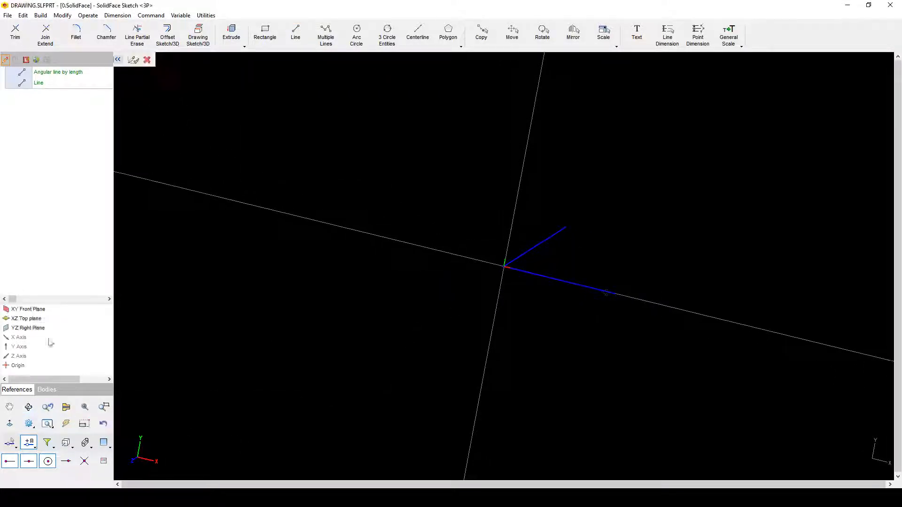
click(66, 442)
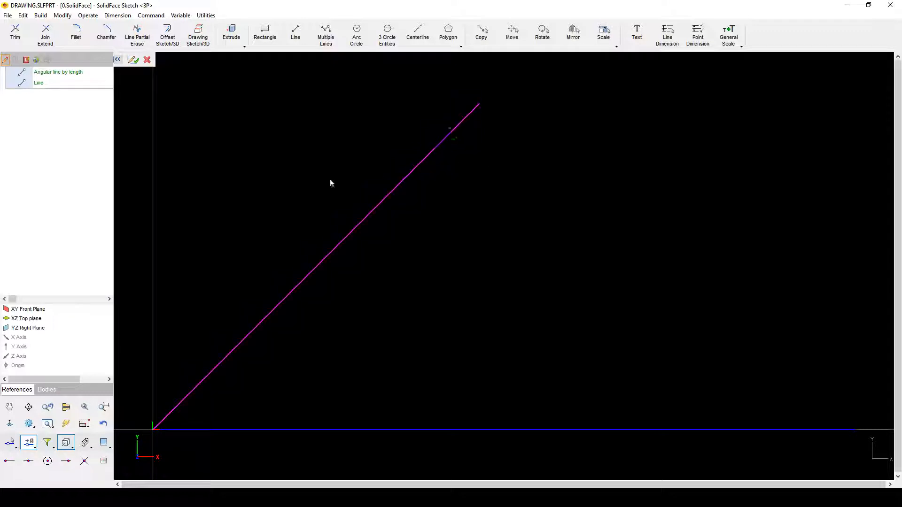
click(133, 60)
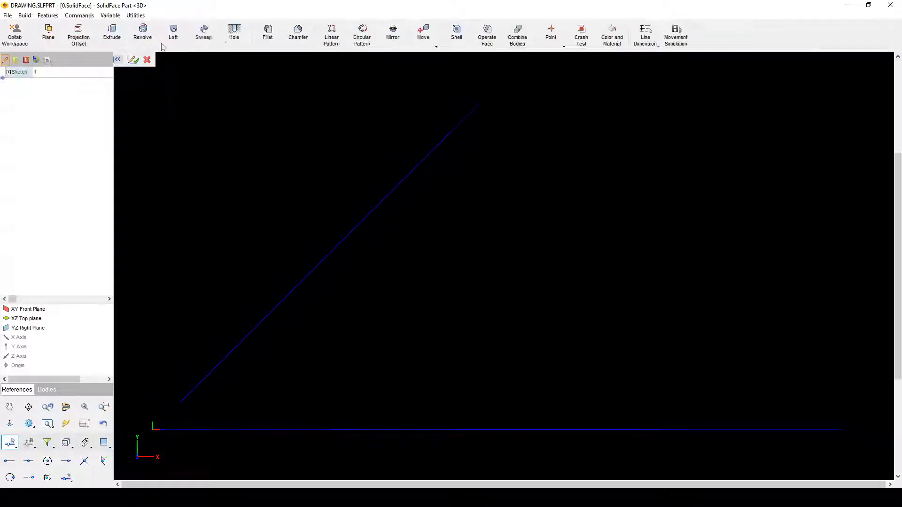
Step: Start a Points, lines reference plane and try the Intersection and line snaps for the first point
click(49, 32)
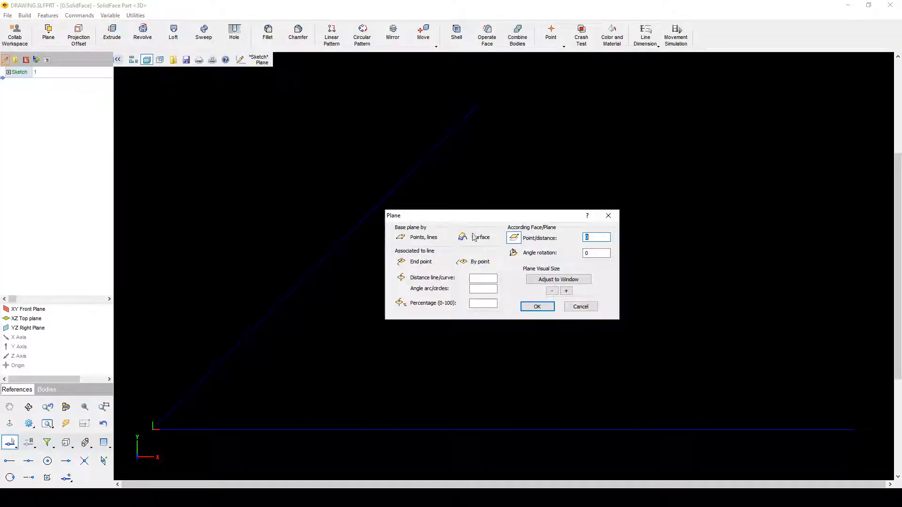
click(399, 238)
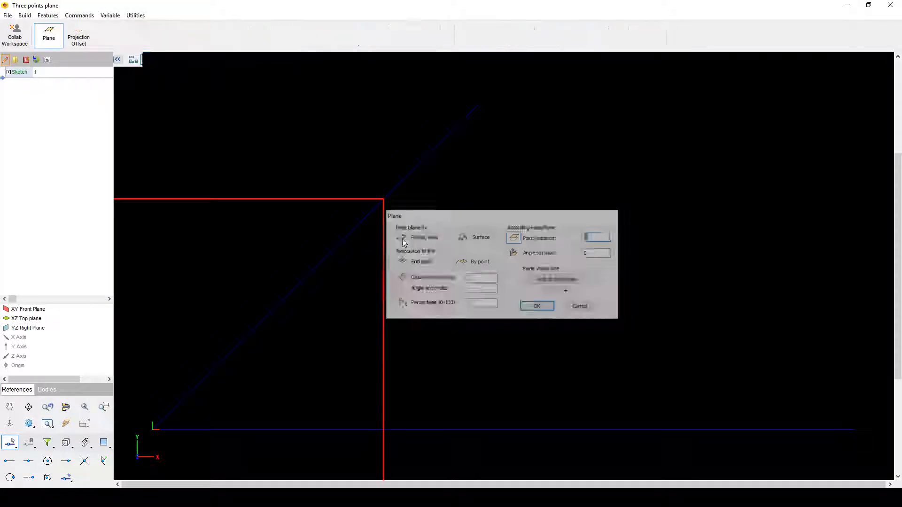
scroll(379, 215, down, 5)
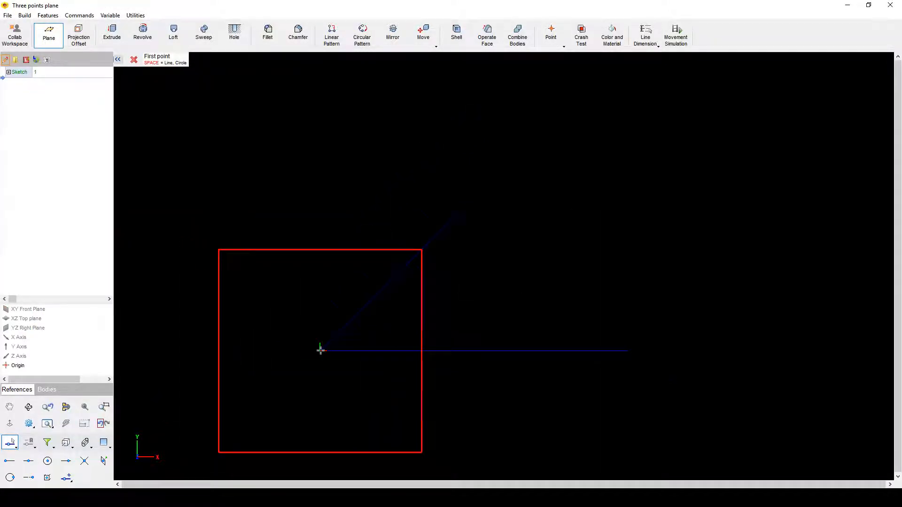
scroll(320, 351, up, 1)
click(85, 462)
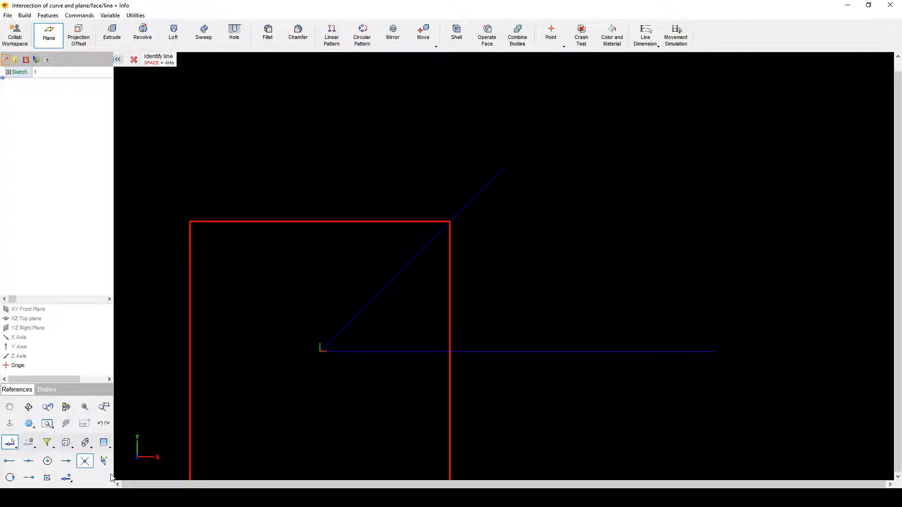
click(10, 462)
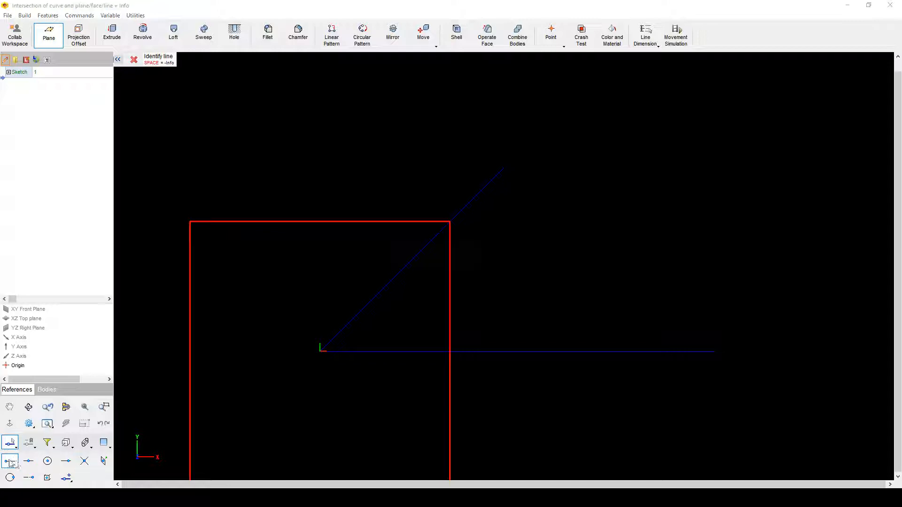
click(503, 280)
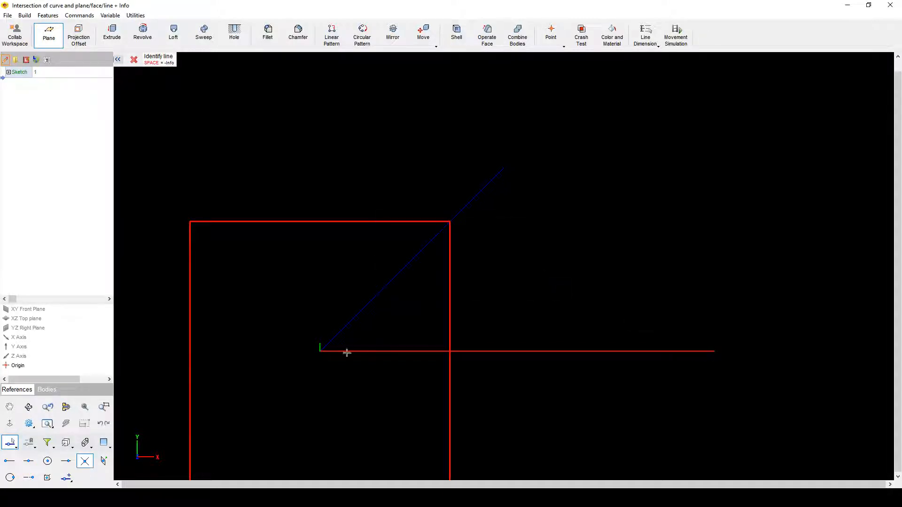
Step: Place the plane's points at the horizontal–diagonal intersection, then on the horizontal and diagonal lines
click(323, 352)
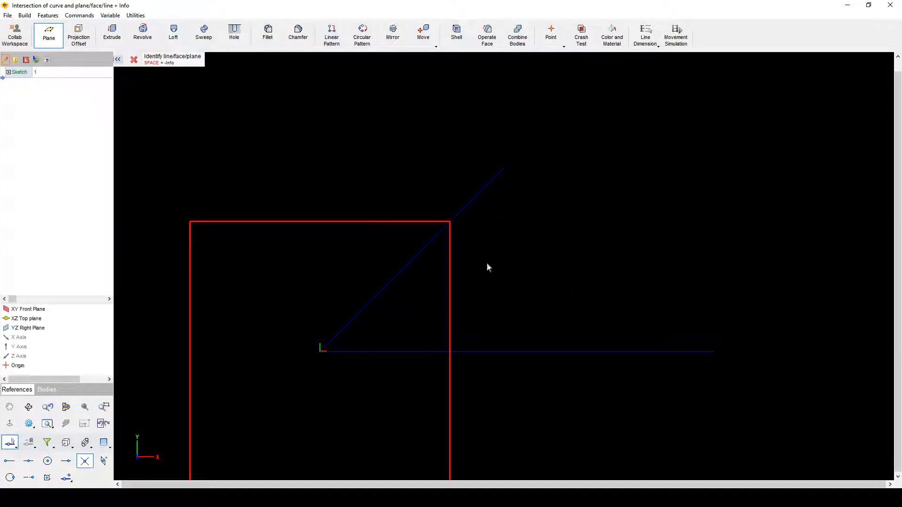
click(497, 169)
right_click(408, 182)
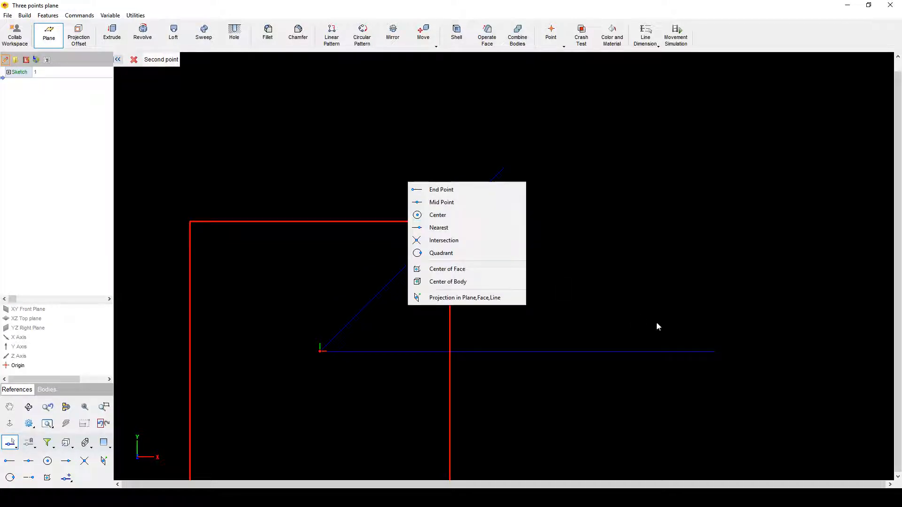
key(Escape)
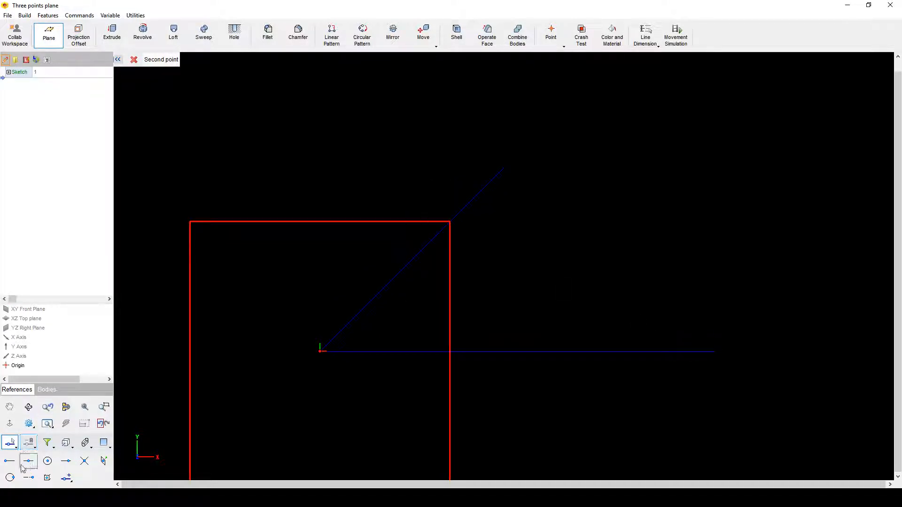
click(9, 461)
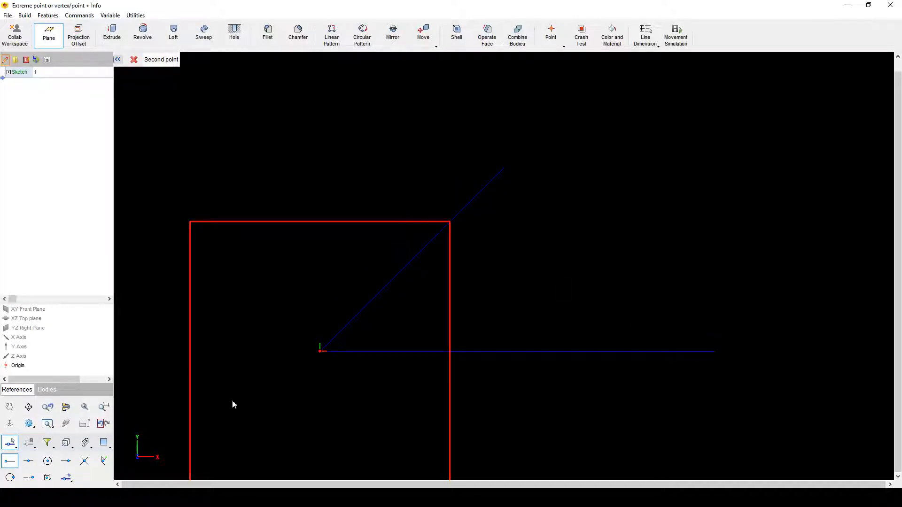
click(713, 351)
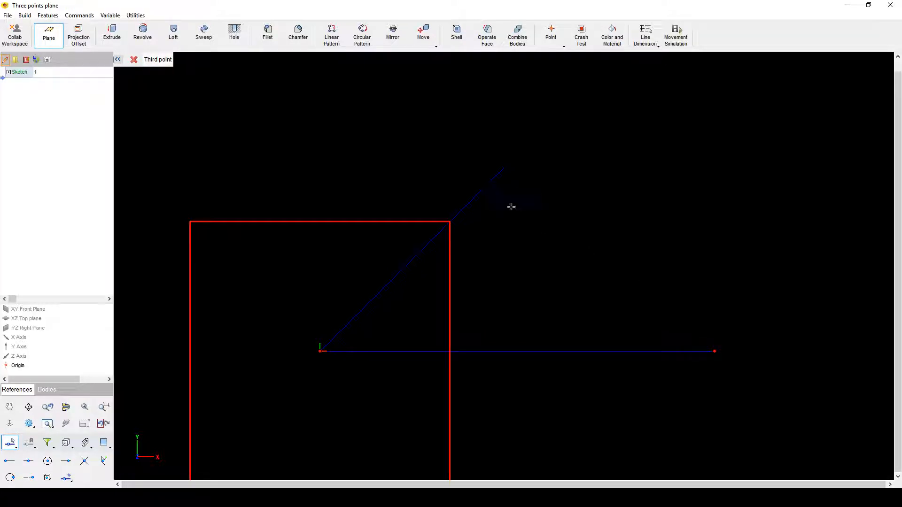
click(340, 334)
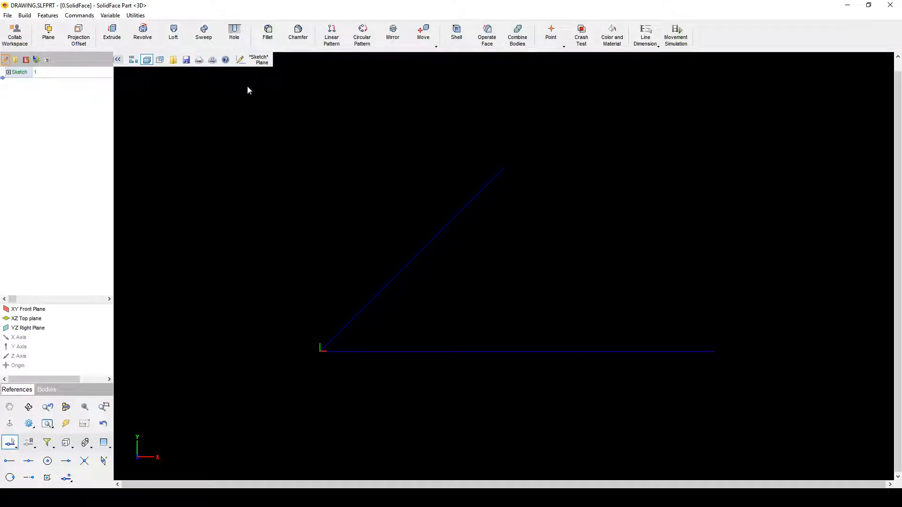
click(258, 60)
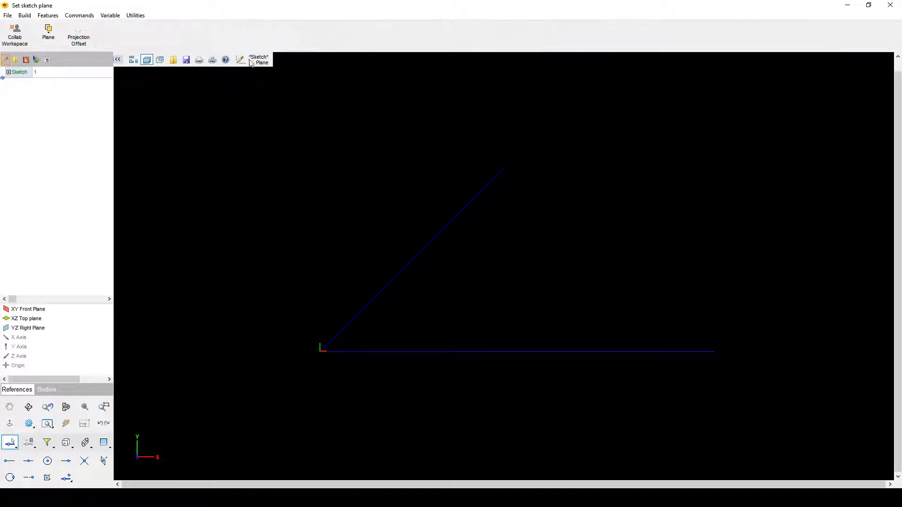
Step: On the YZ Right Plane, draw a line from the origin to the plane's edge and finish Sketch 2
click(47, 328)
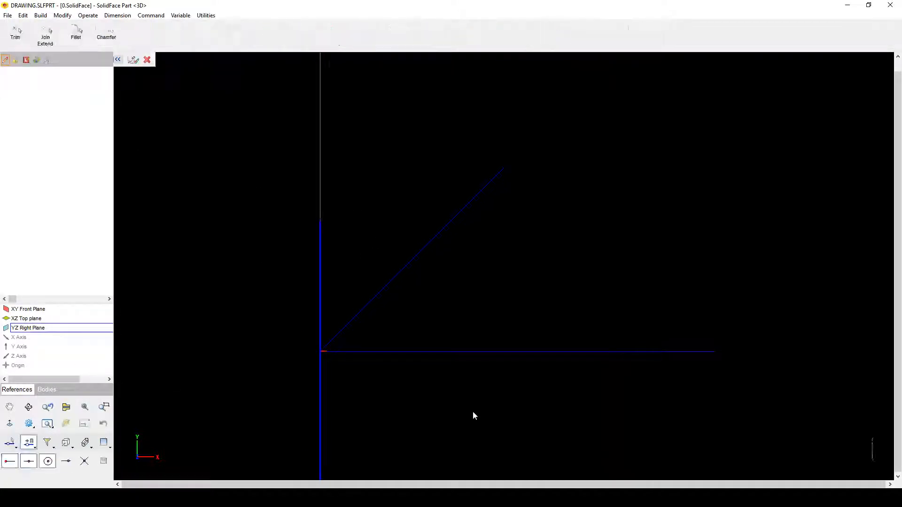
mouse_move(472, 412)
middle_down()
mouse_move(423, 410)
mouse_move(376, 425)
middle_up()
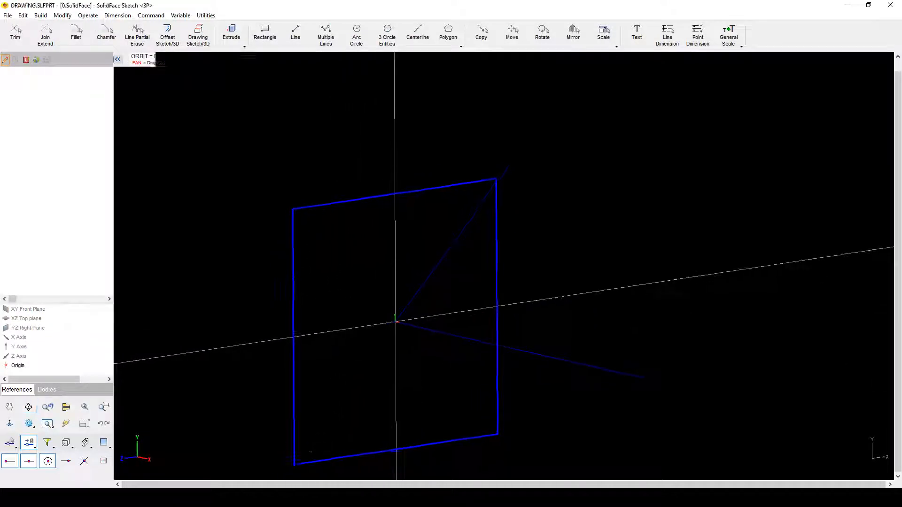
click(296, 35)
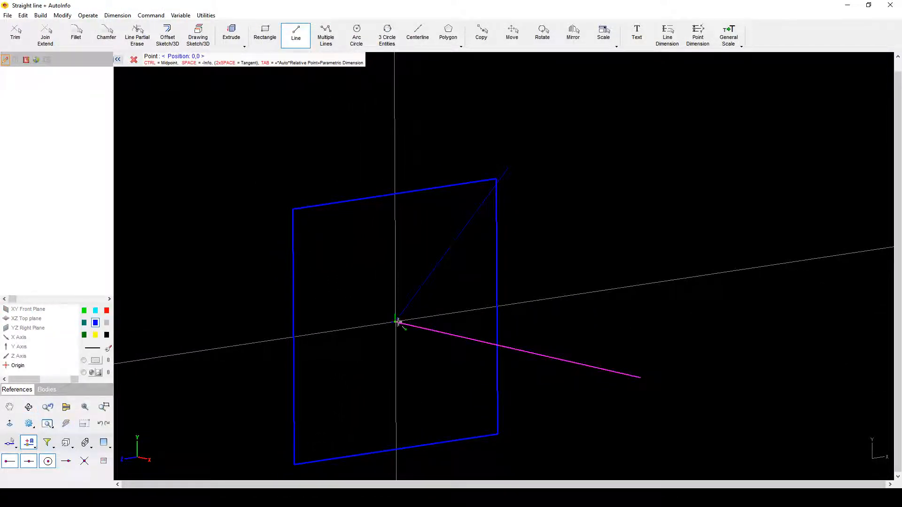
click(395, 322)
click(494, 308)
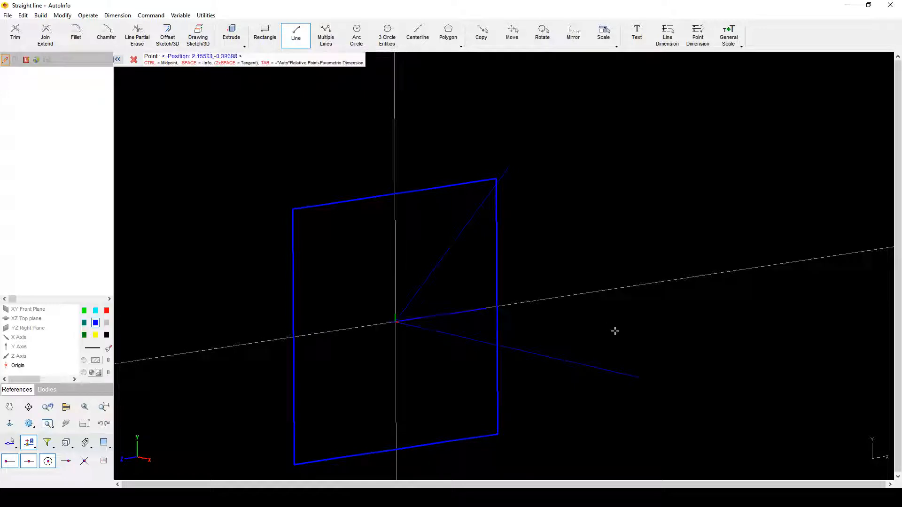
key(Escape)
middle_drag(606, 319, 390, 256)
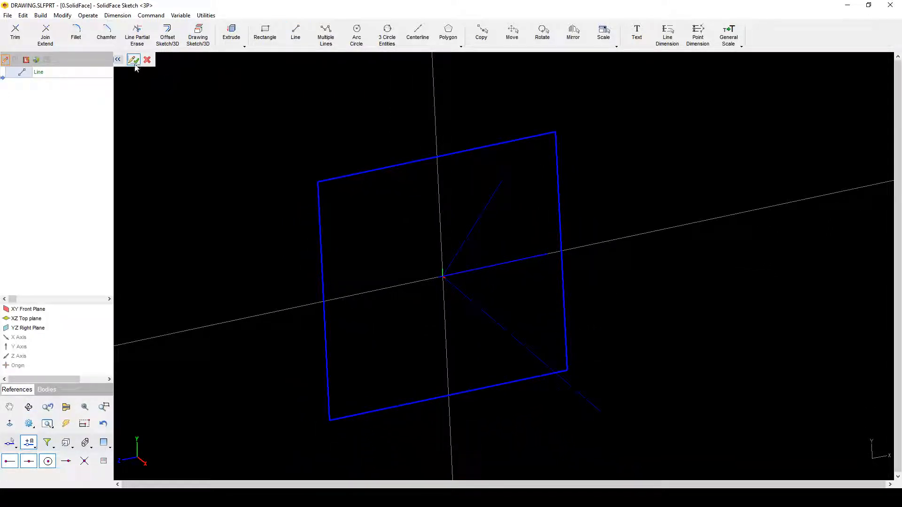
click(134, 60)
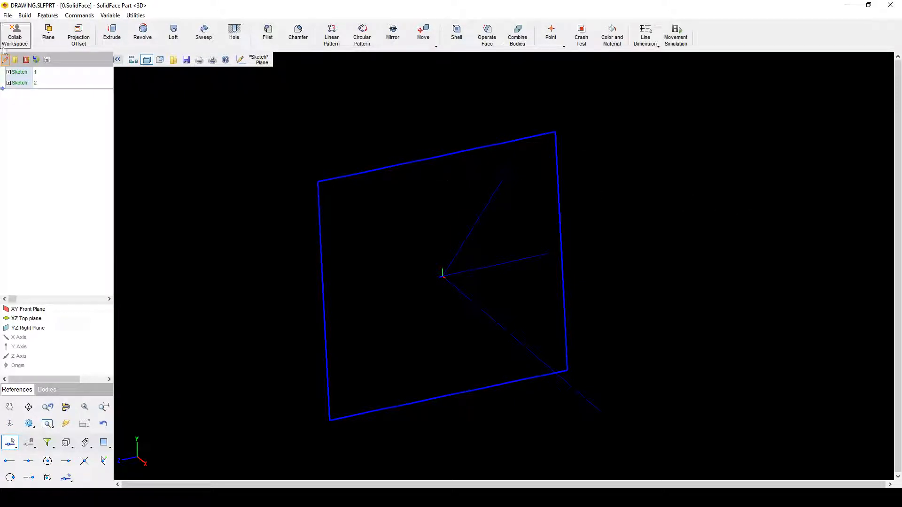
click(48, 33)
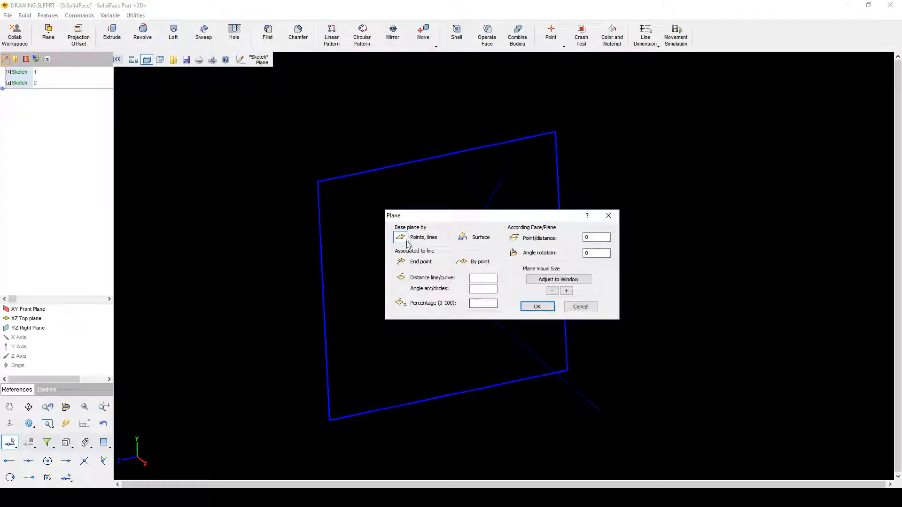
Step: Snap to the outer ends of the three sketch lines as first, second and third points, creating Plane1
click(537, 305)
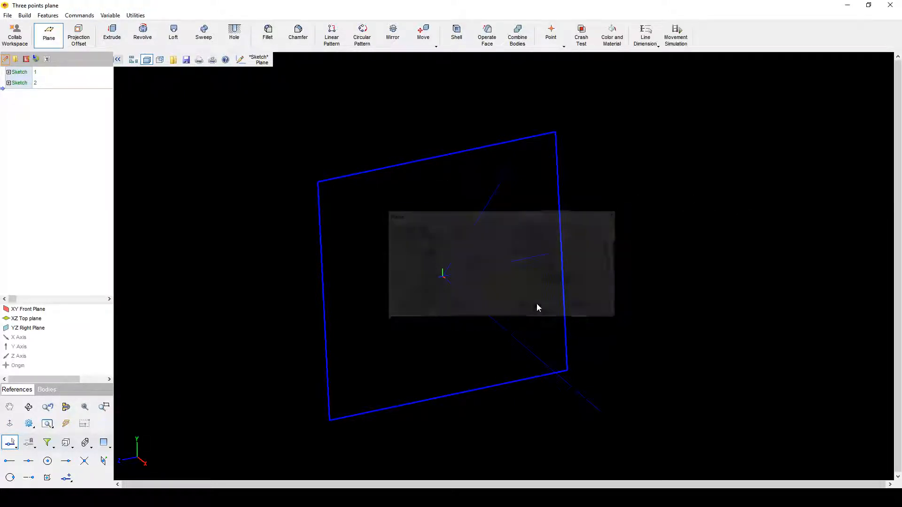
scroll(655, 299, up, 1)
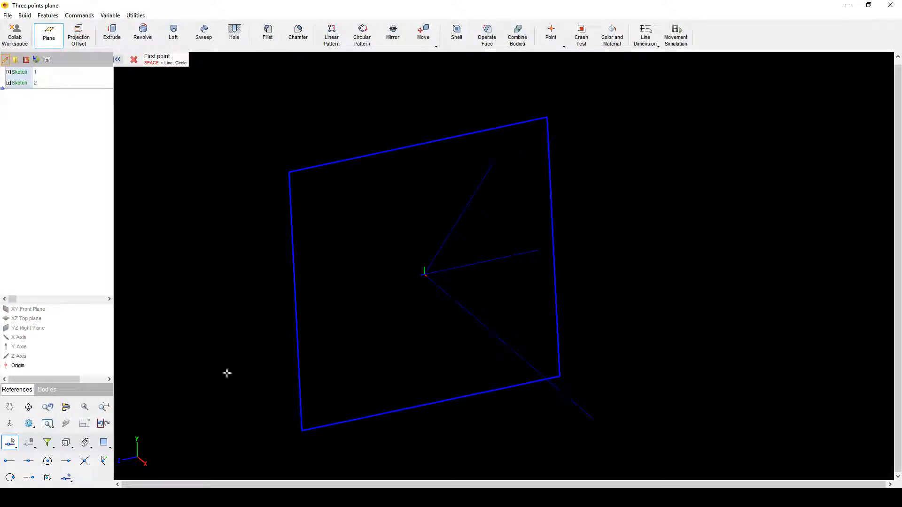
click(11, 462)
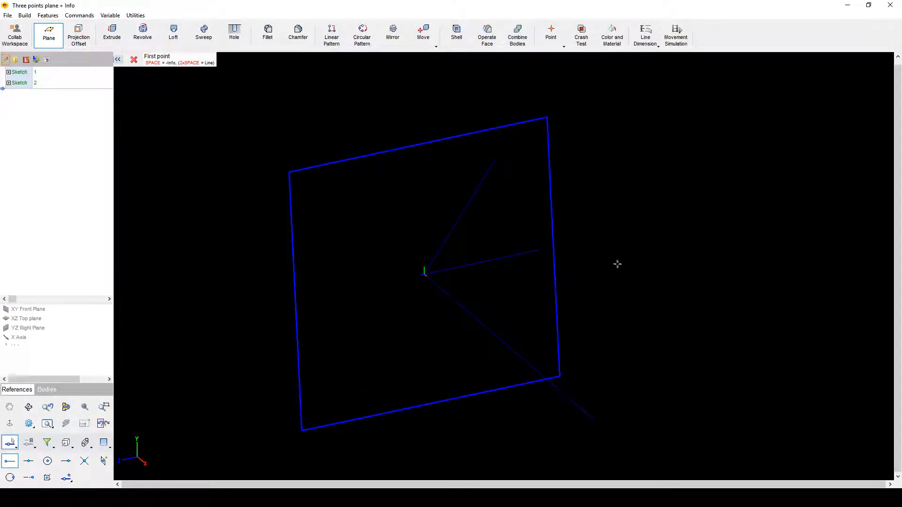
click(539, 249)
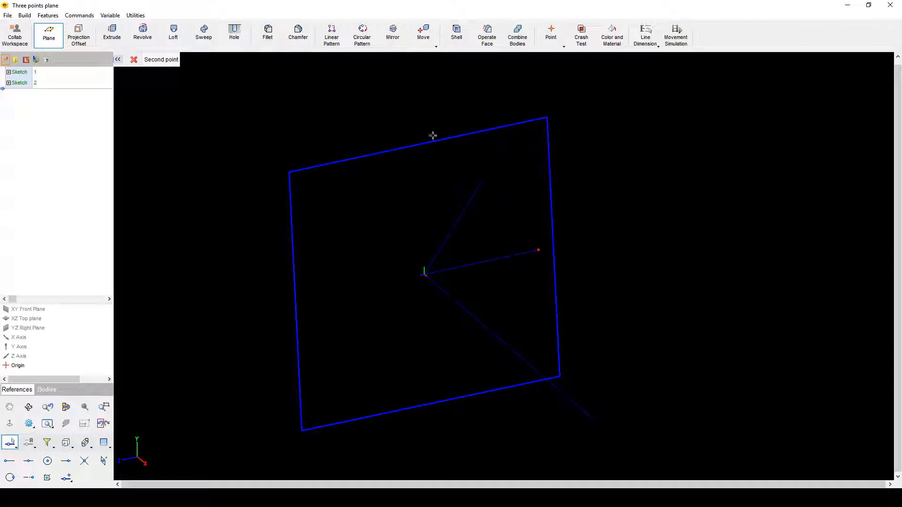
click(10, 461)
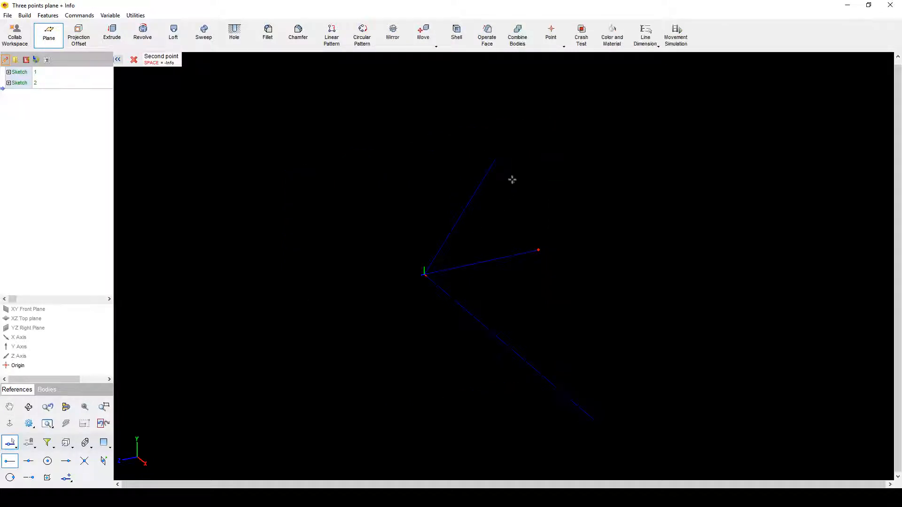
click(496, 161)
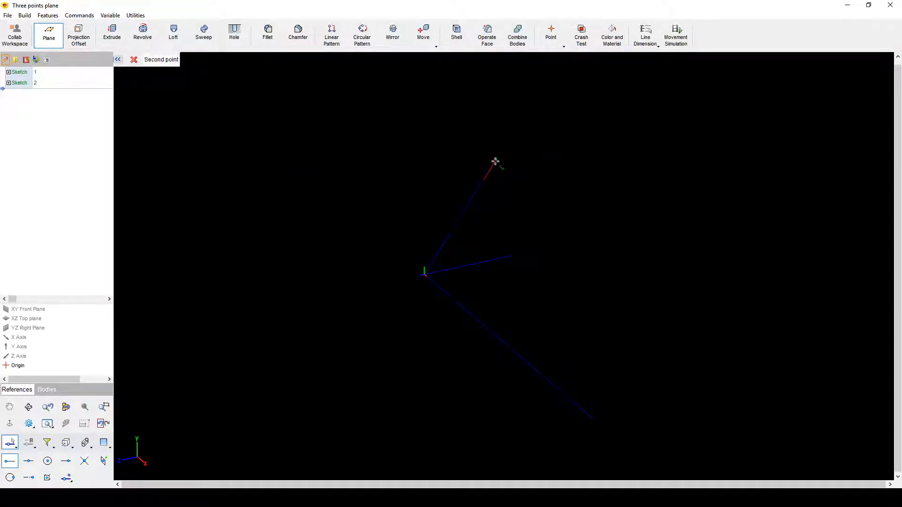
click(9, 461)
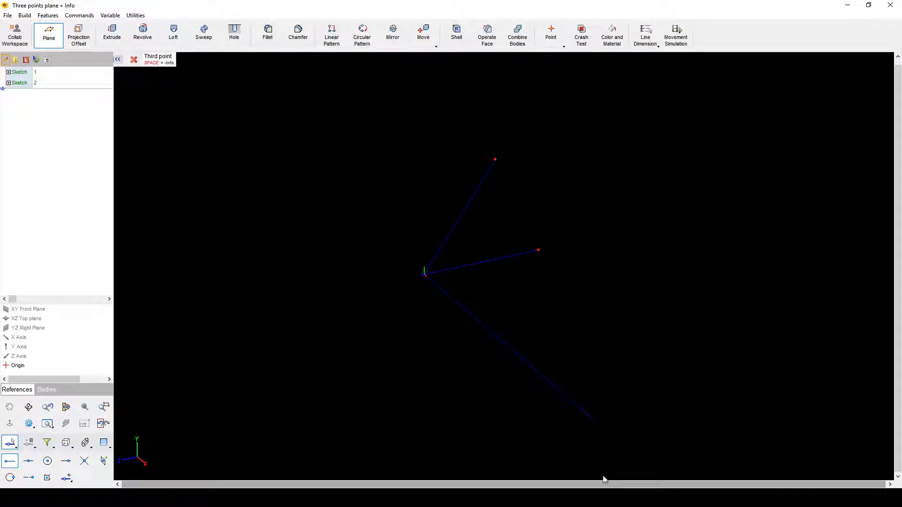
click(596, 421)
middle_drag(653, 406, 705, 264)
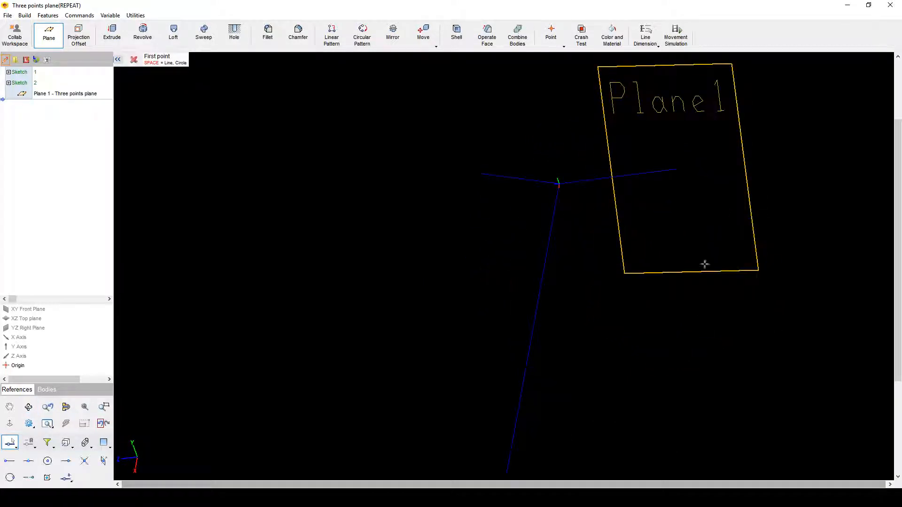
Step: Orbit and zoom out to view Plane1 edge-on and face-on, then bring up the Plane dialog
middle_drag(578, 248, 565, 187)
middle_drag(535, 233, 658, 113)
middle_drag(468, 154, 429, 203)
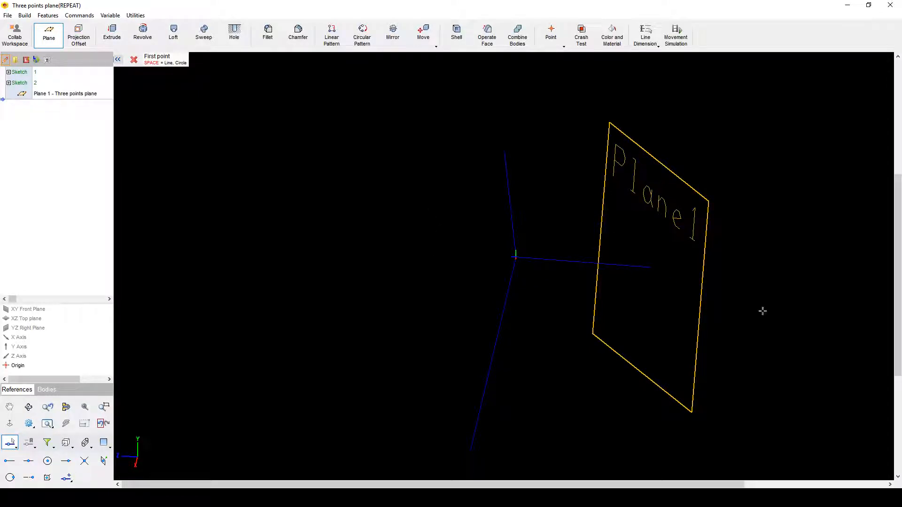
middle_drag(762, 311, 623, 303)
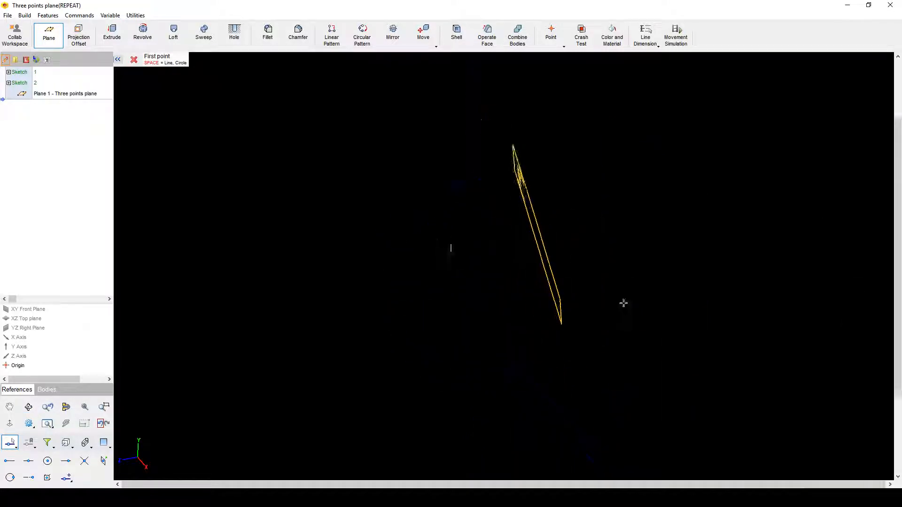
scroll(623, 303, down, 1)
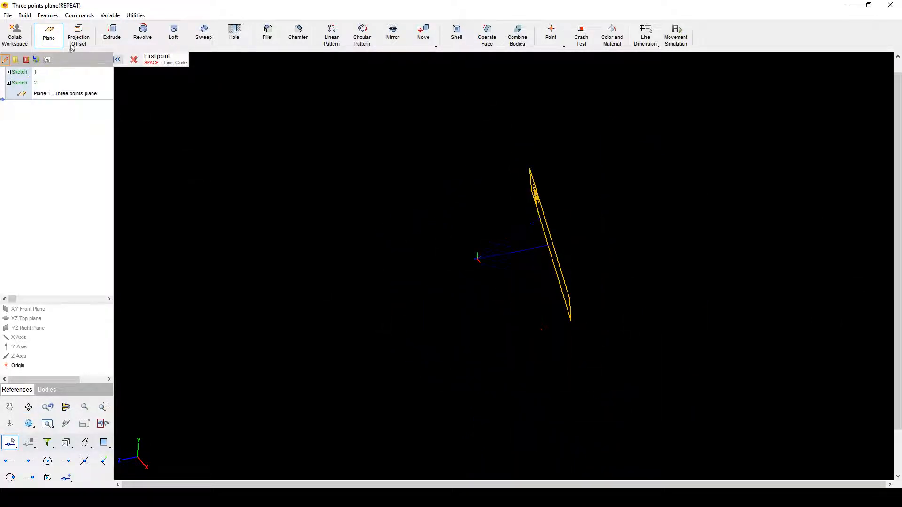
click(43, 32)
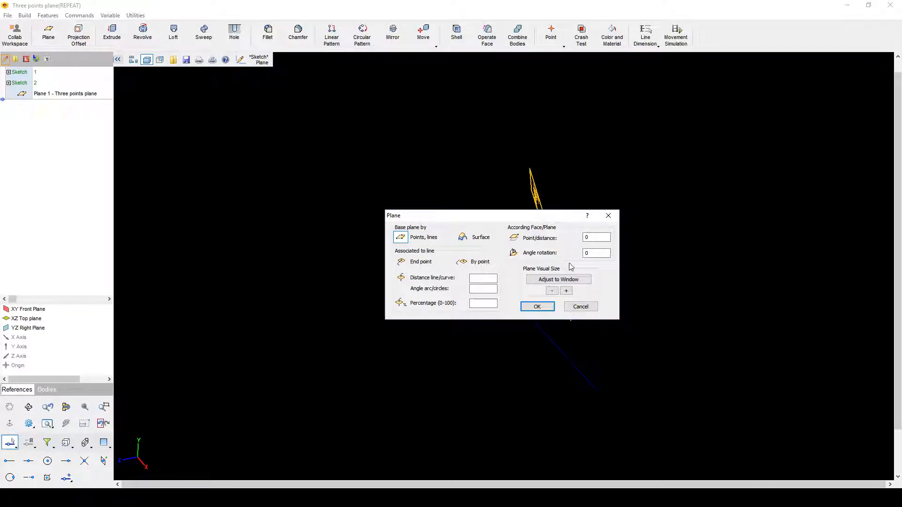
Step: Increase Plane1's Plane Visual Size several times with the '+' button
click(568, 291)
click(570, 291)
click(569, 292)
click(569, 292)
click(570, 292)
click(570, 292)
click(569, 292)
click(569, 292)
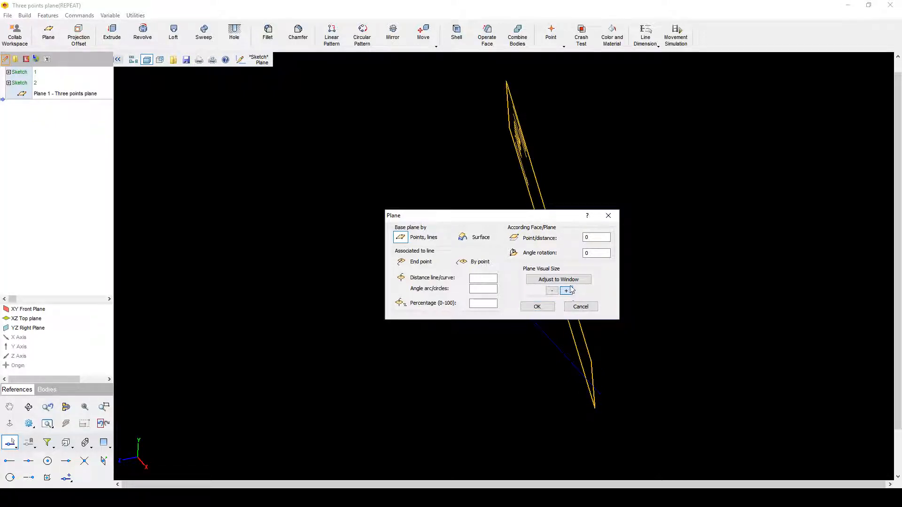
click(572, 281)
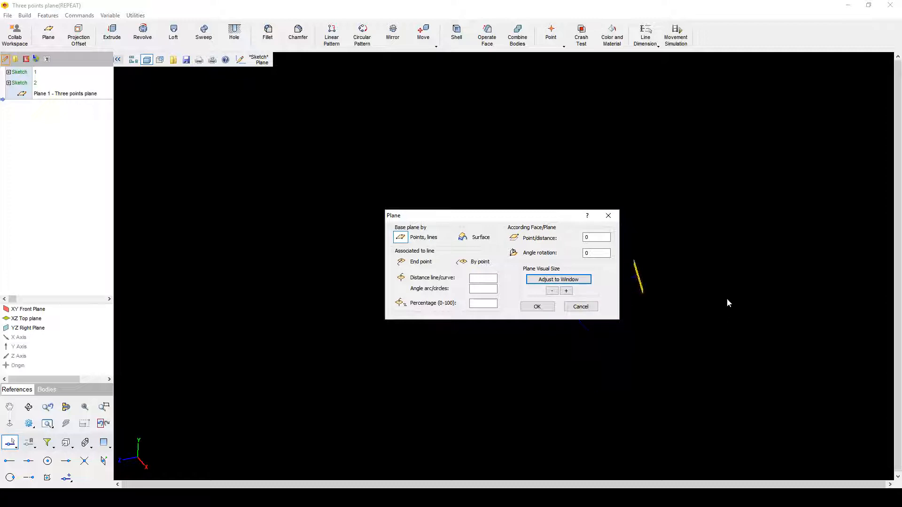
click(565, 291)
click(566, 292)
click(566, 292)
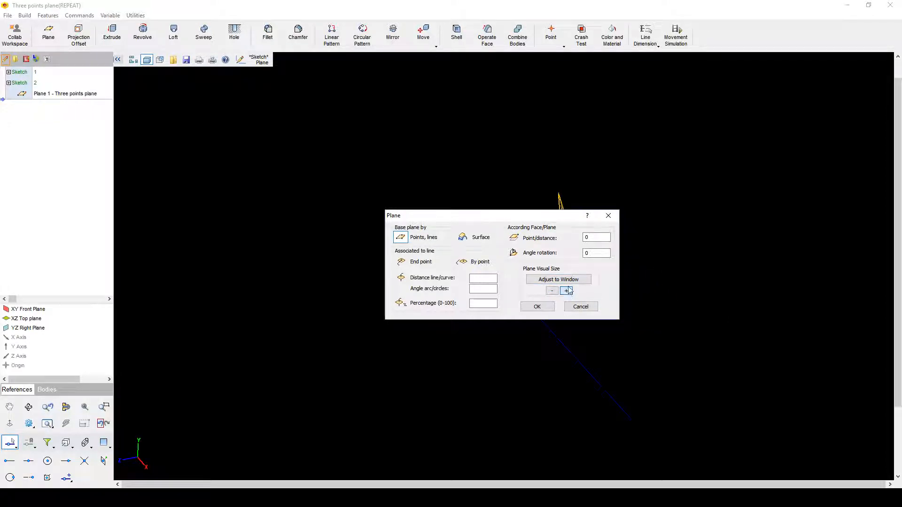
click(566, 291)
Step: Move the Plane dialog aside, fine-tune the visual size with '+' and '-', and accept with OK
drag(566, 216, 390, 193)
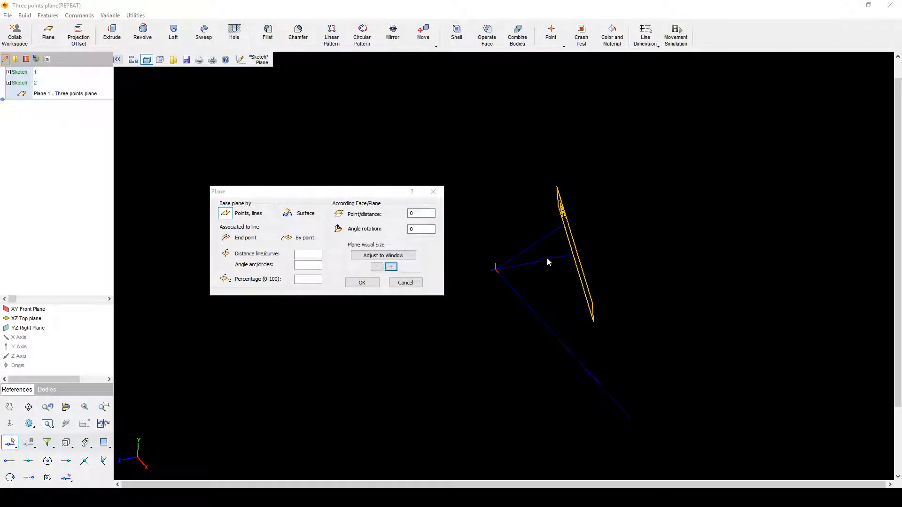
click(390, 267)
click(388, 267)
click(388, 268)
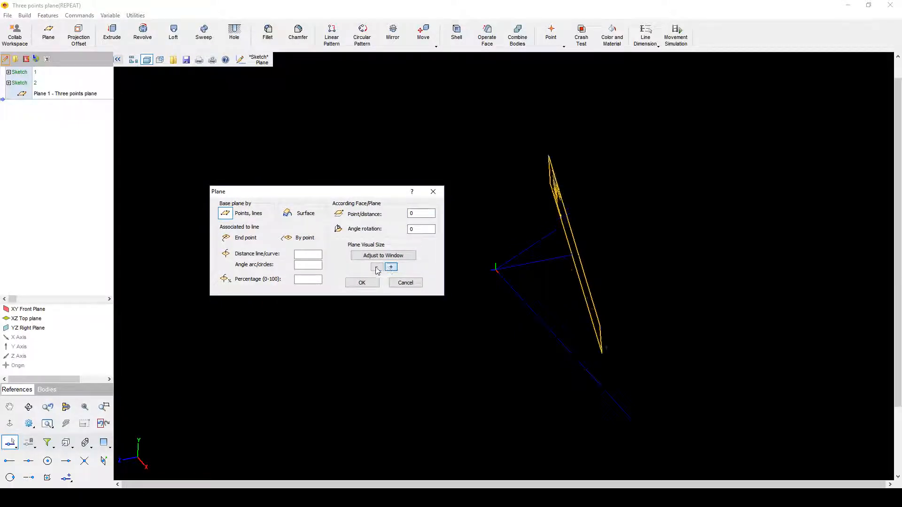
click(375, 268)
click(375, 267)
click(375, 267)
click(375, 267)
click(394, 267)
click(395, 268)
click(395, 267)
click(395, 267)
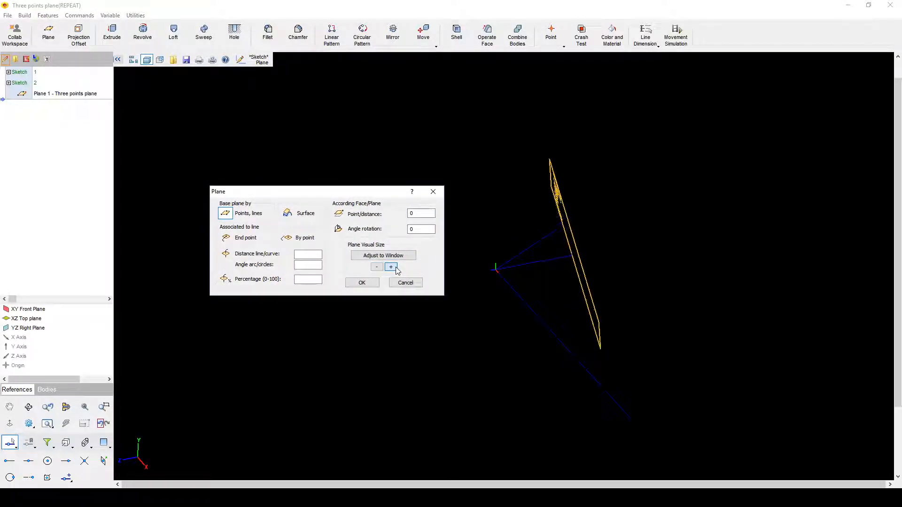
click(394, 267)
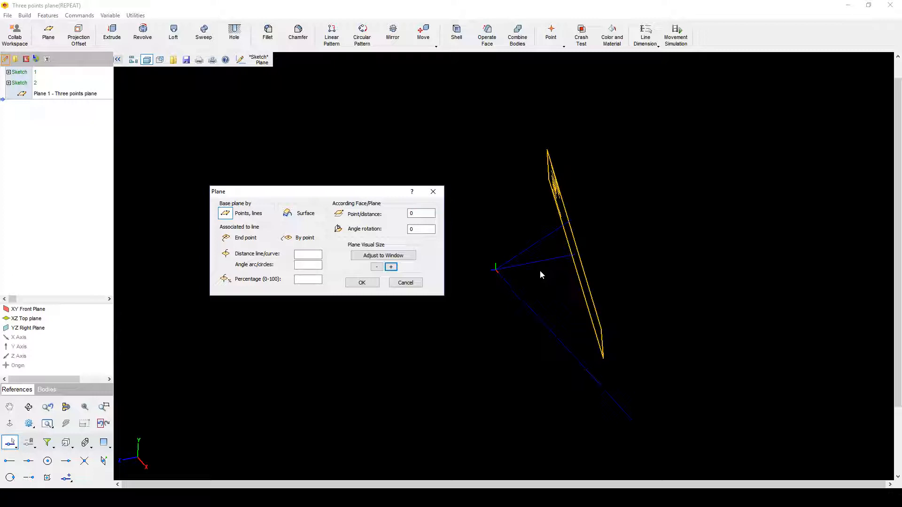
click(367, 285)
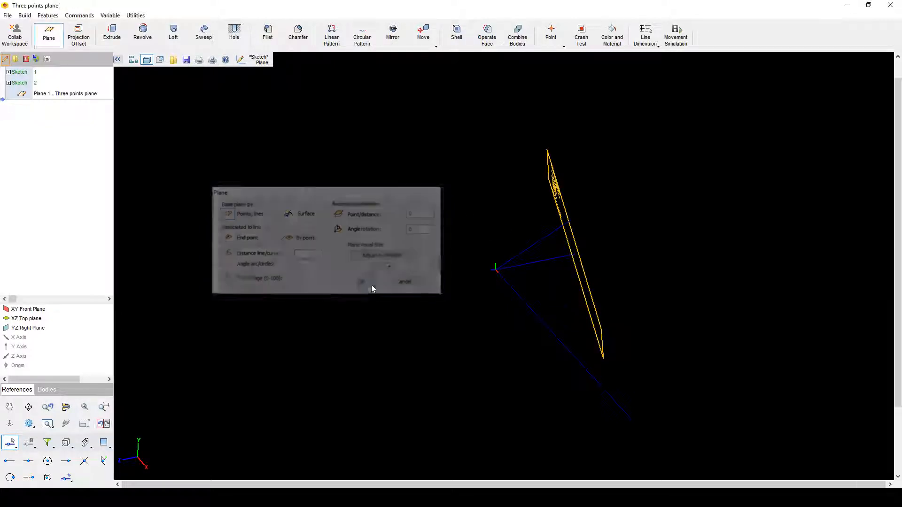
middle_drag(644, 259, 594, 190)
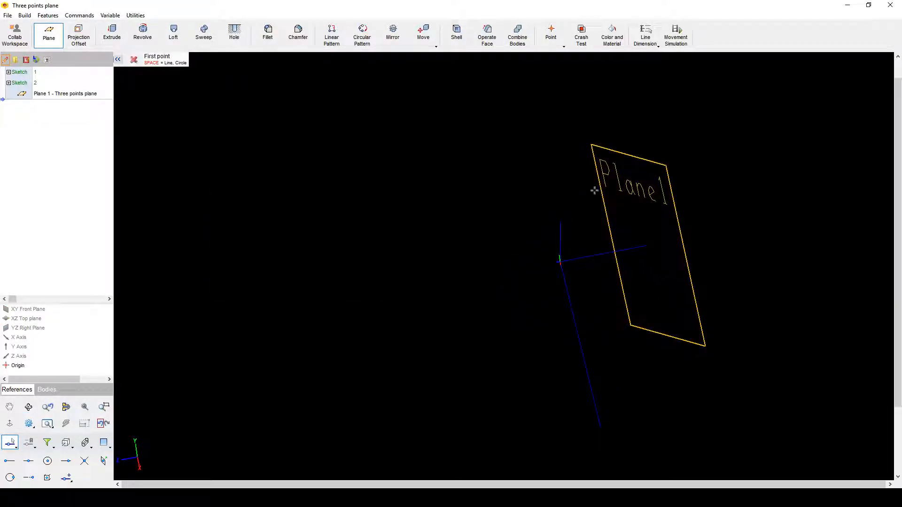
Step: Select Plane1 in the history tree and pick the Origin as a reference point
click(60, 94)
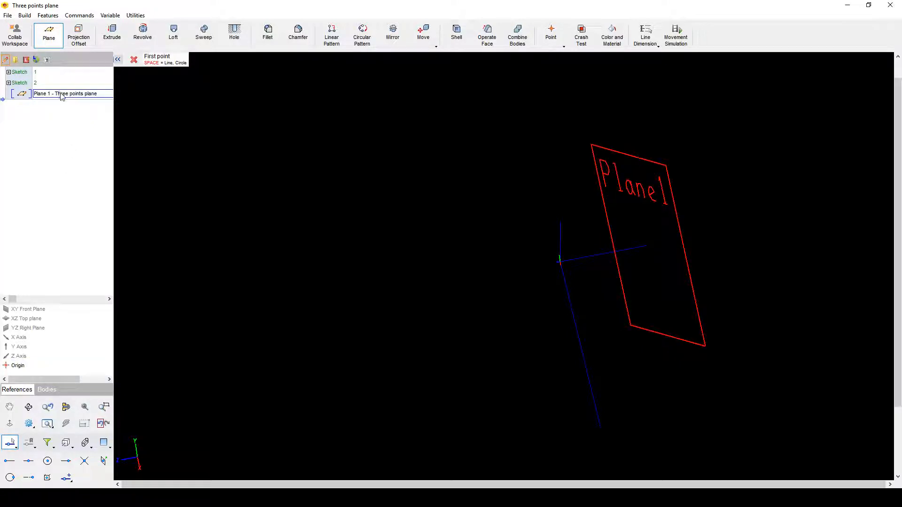
right_click(61, 94)
click(333, 203)
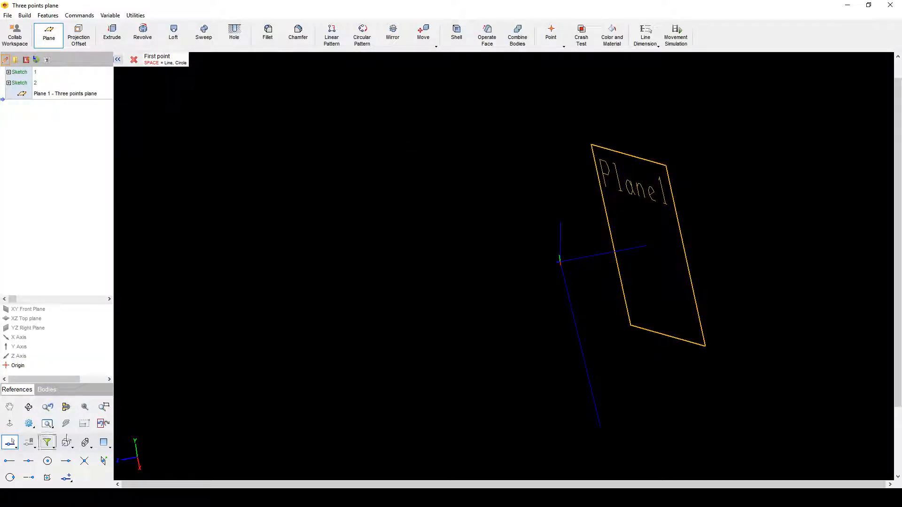
click(66, 443)
double_click(29, 365)
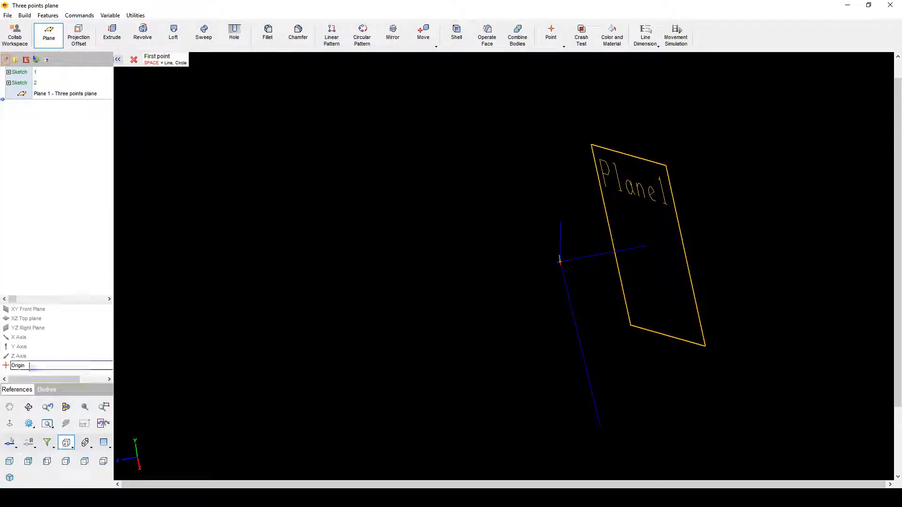
click(29, 365)
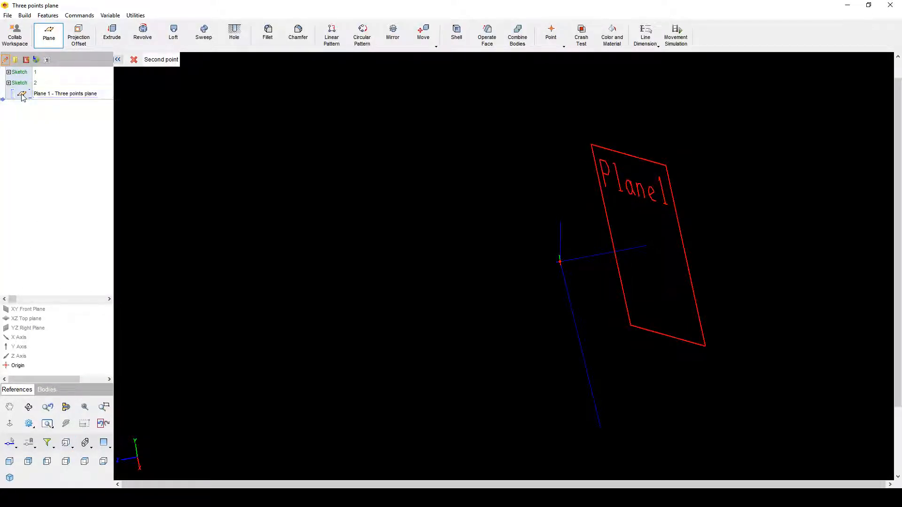
Step: Cancel the three-point plane command and clear the Plane1 selection
right_click(52, 95)
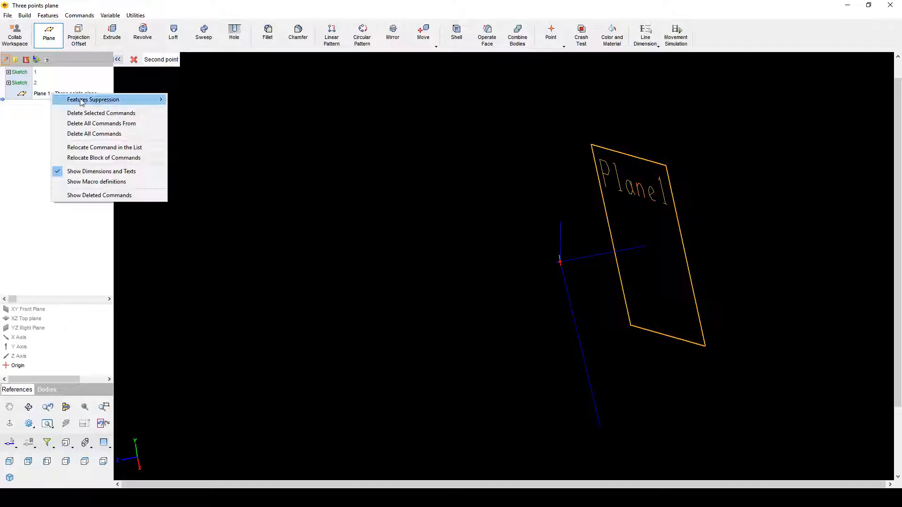
click(272, 143)
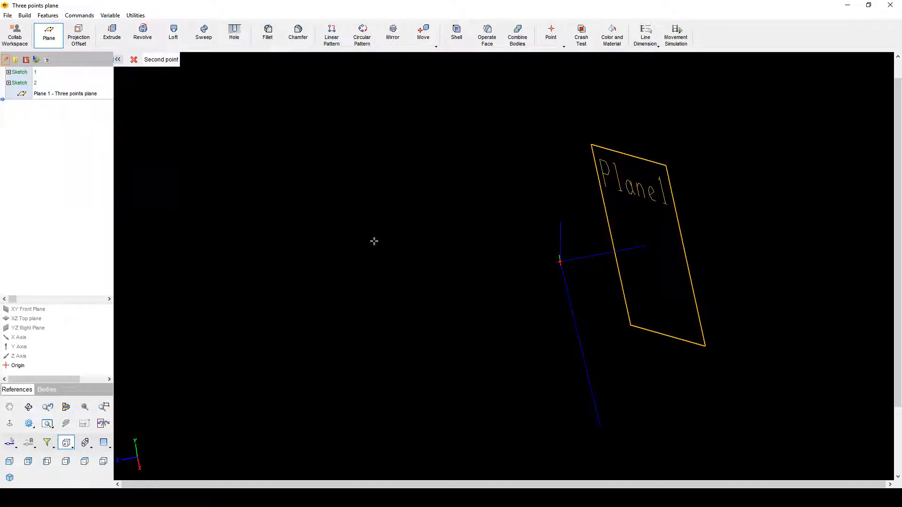
click(134, 61)
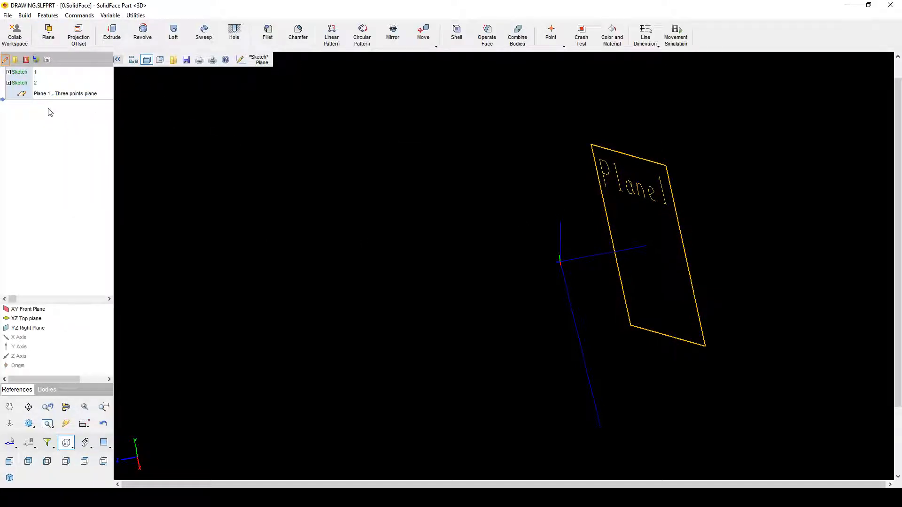
right_click(52, 94)
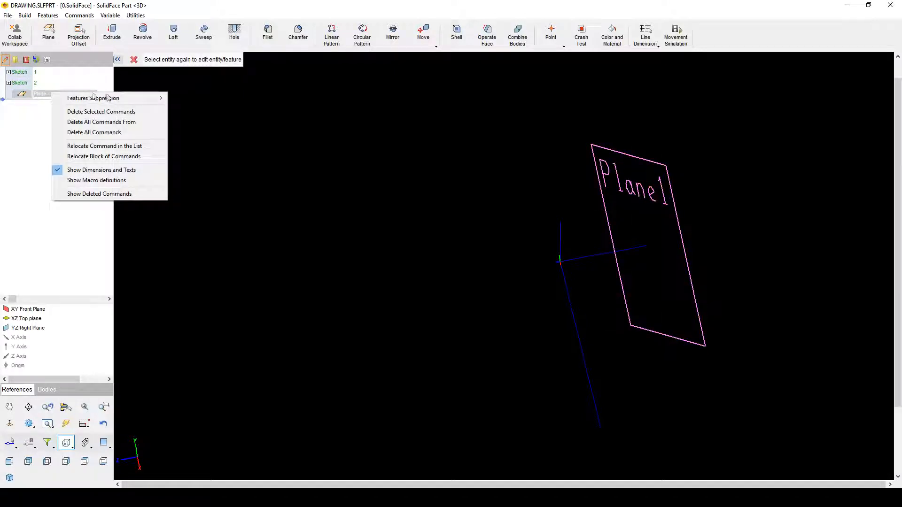
click(251, 211)
click(313, 236)
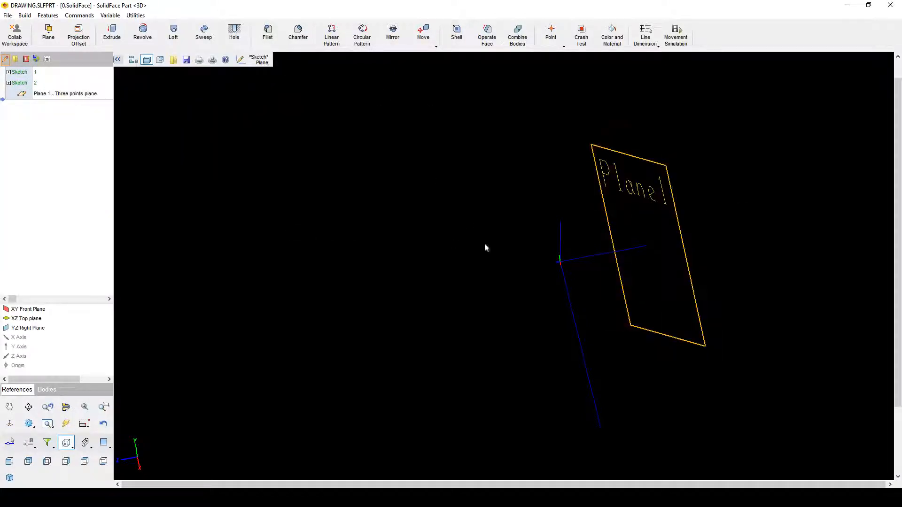